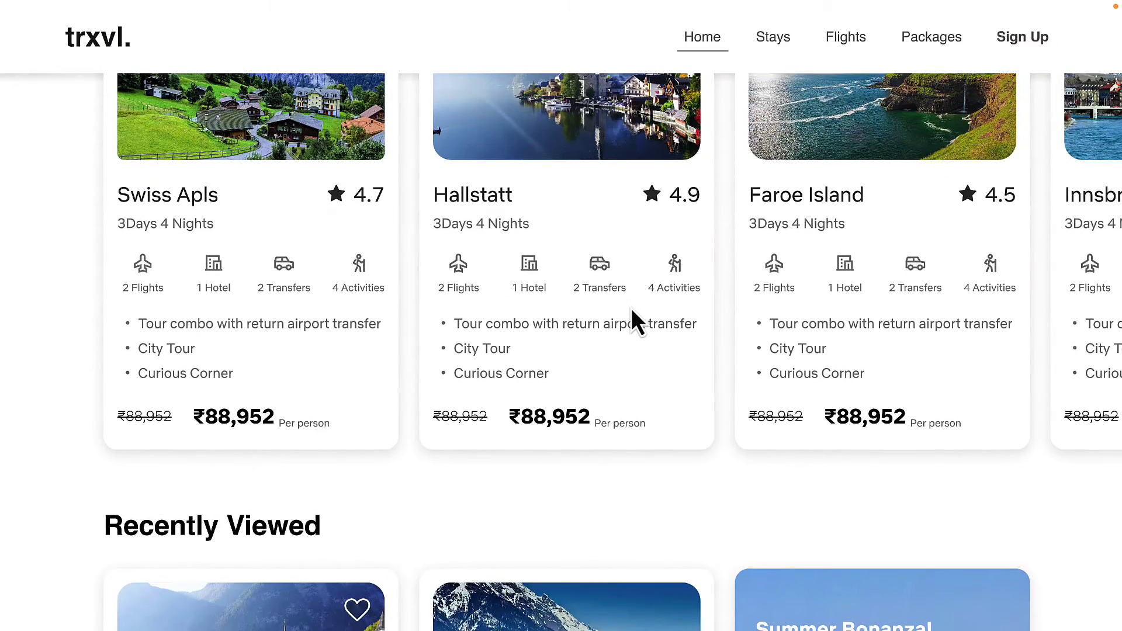
scroll(631, 307, "up", 8)
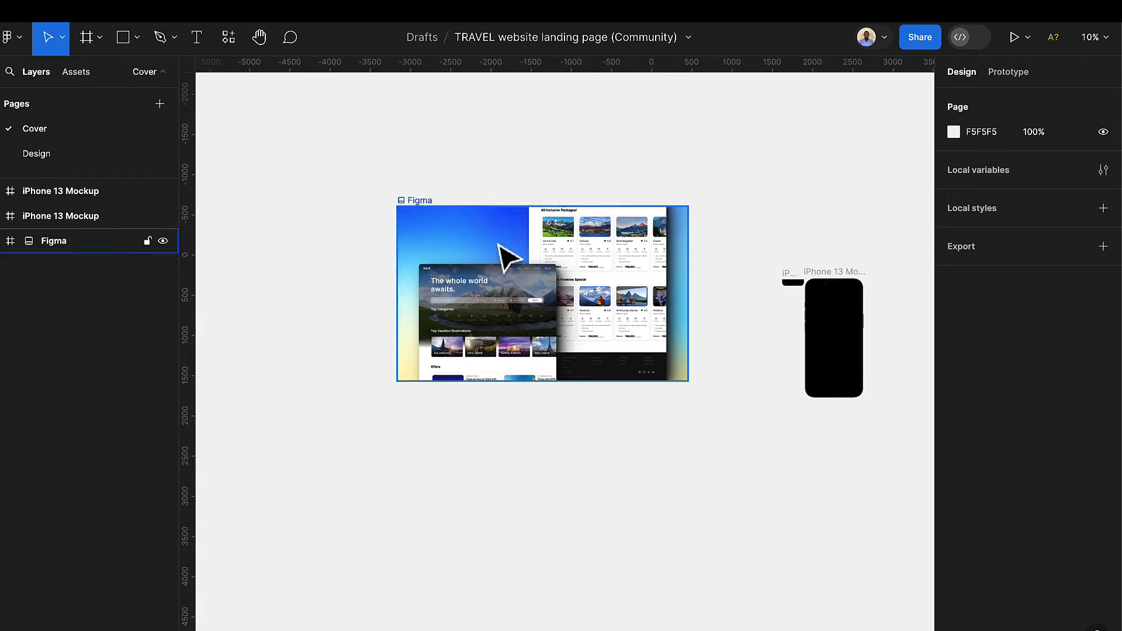
- On the Design page, stretch Frame 36's navigation bar to a width of 1511 and set its horizontal padding to 120
left_click(41, 159)
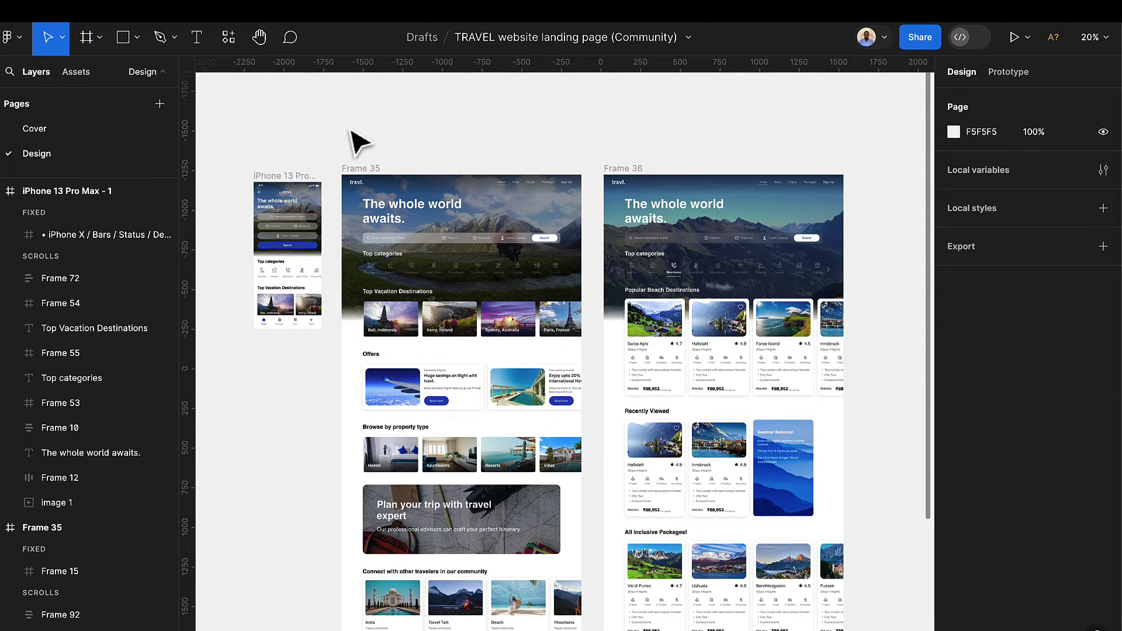
scroll(360, 142, "up", 2)
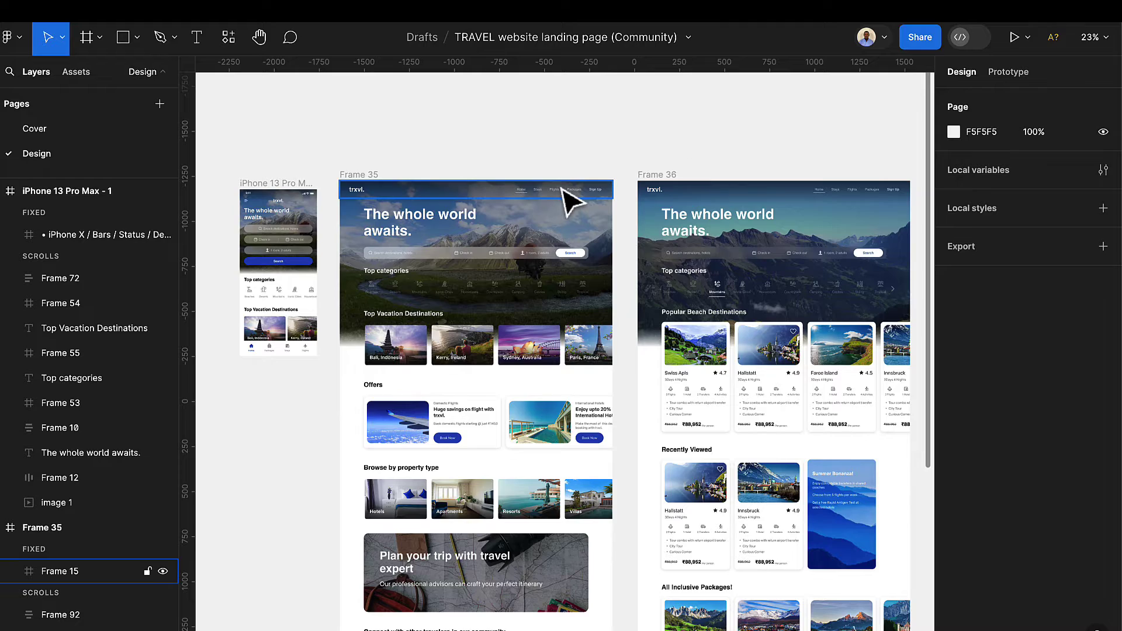
scroll(567, 199, "right", 8)
scroll(471, 213, "up", 2)
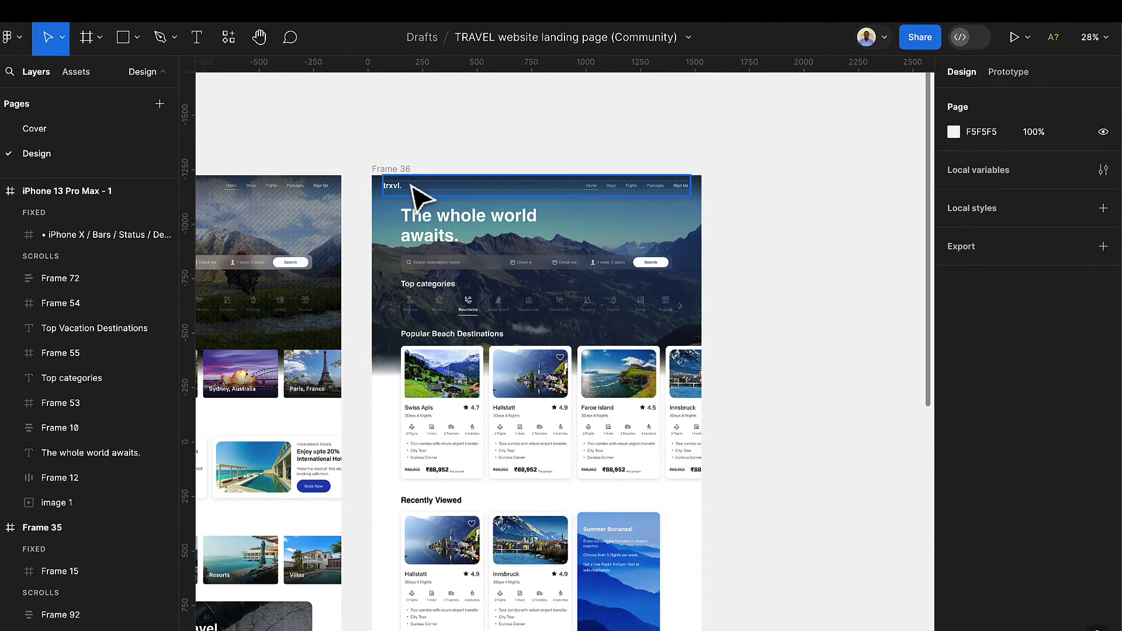
scroll(415, 189, "up", 3)
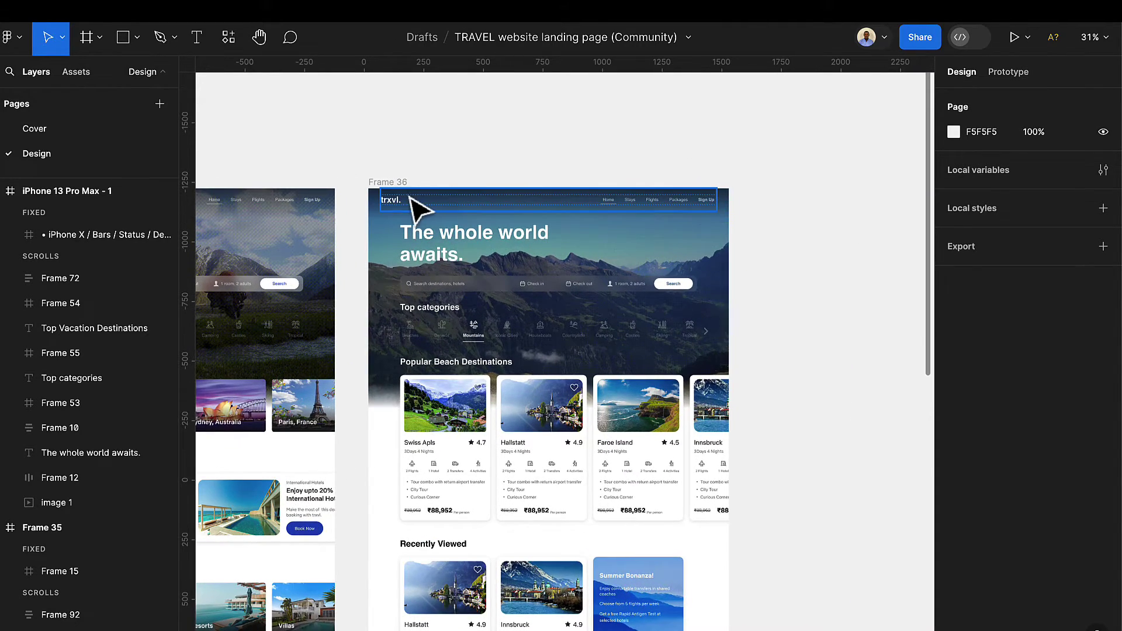
scroll(420, 213, "up", 1)
left_click(416, 217)
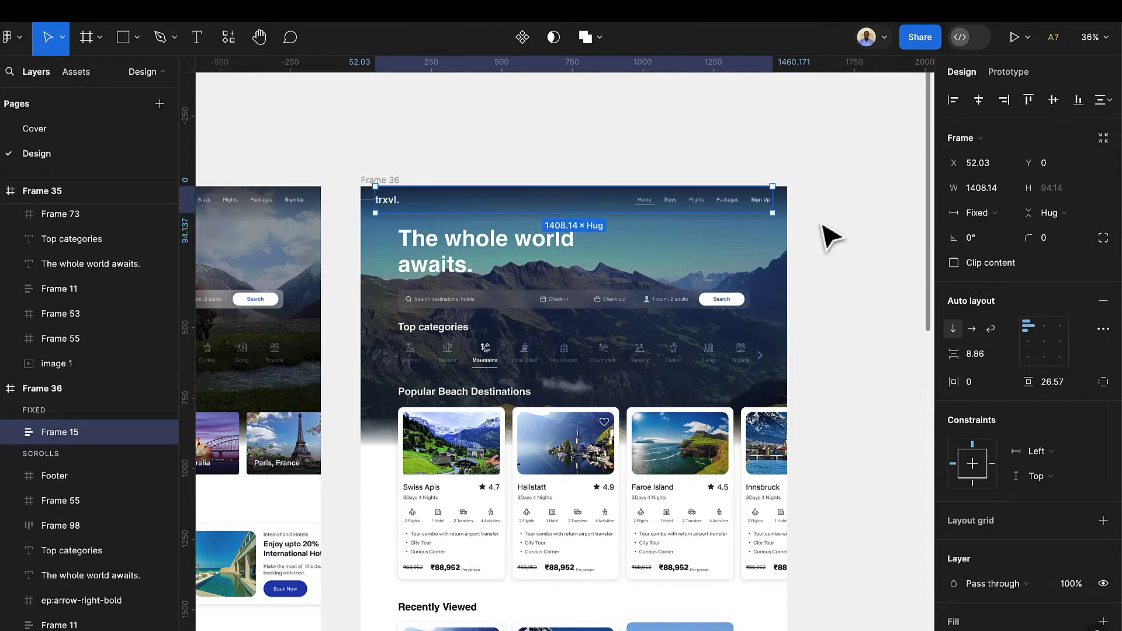
left_click_drag(782, 202, 786, 201)
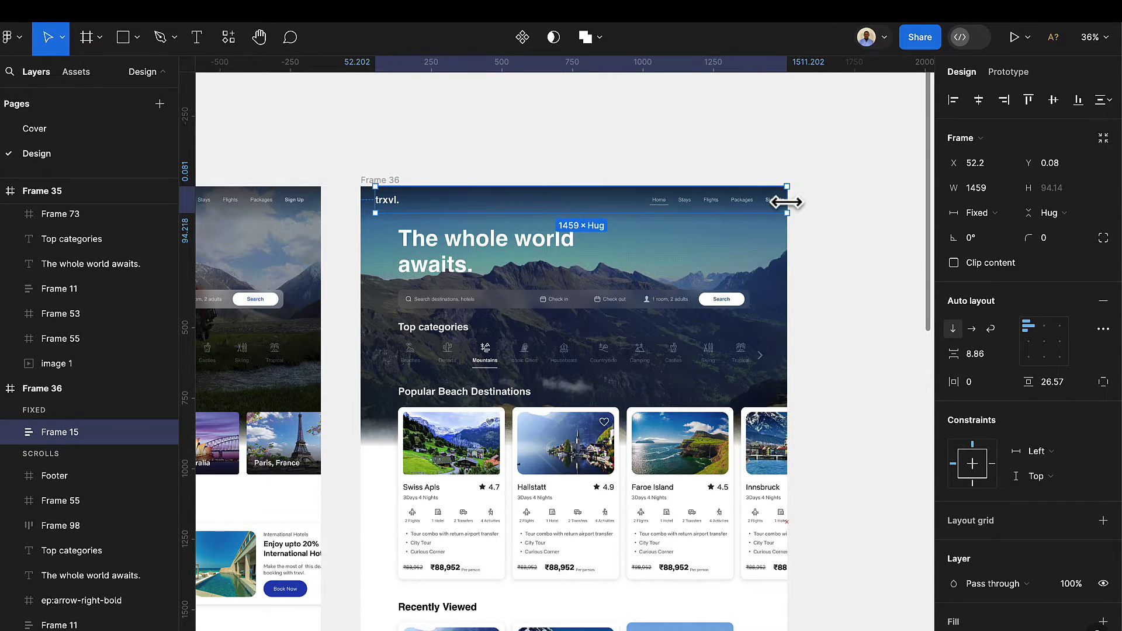
left_click_drag(372, 199, 362, 198)
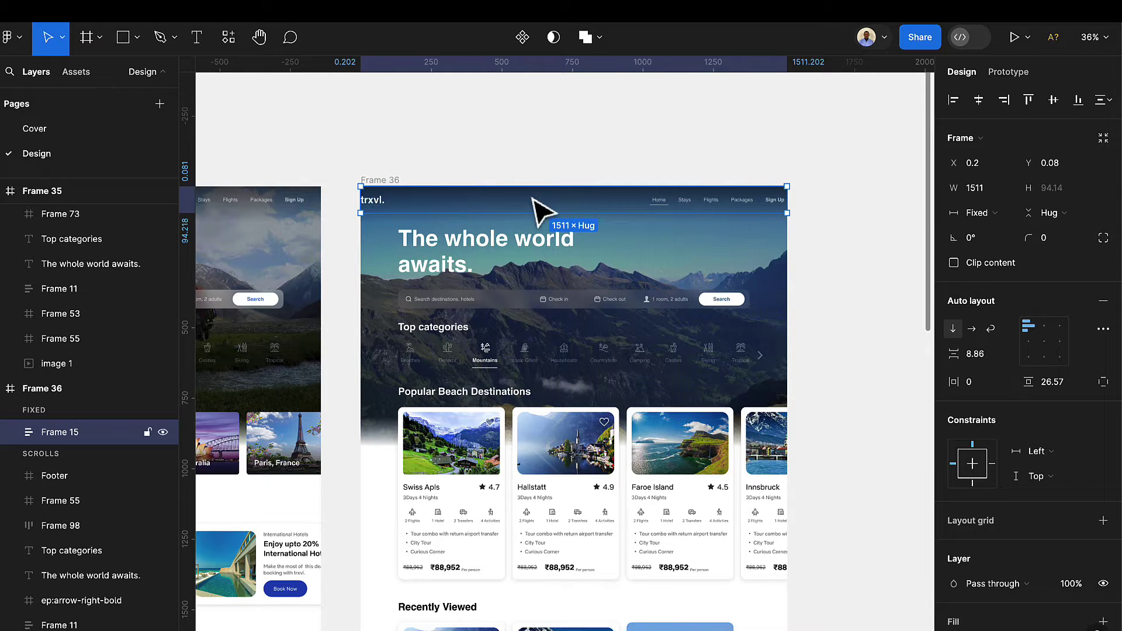
left_click(980, 382)
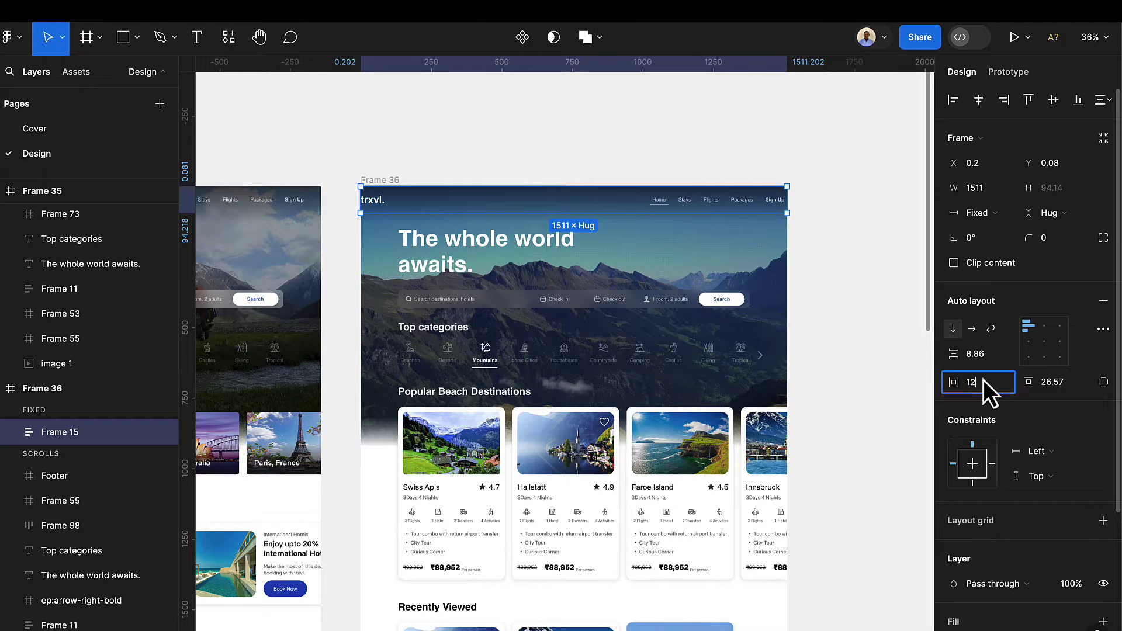
key("Return")
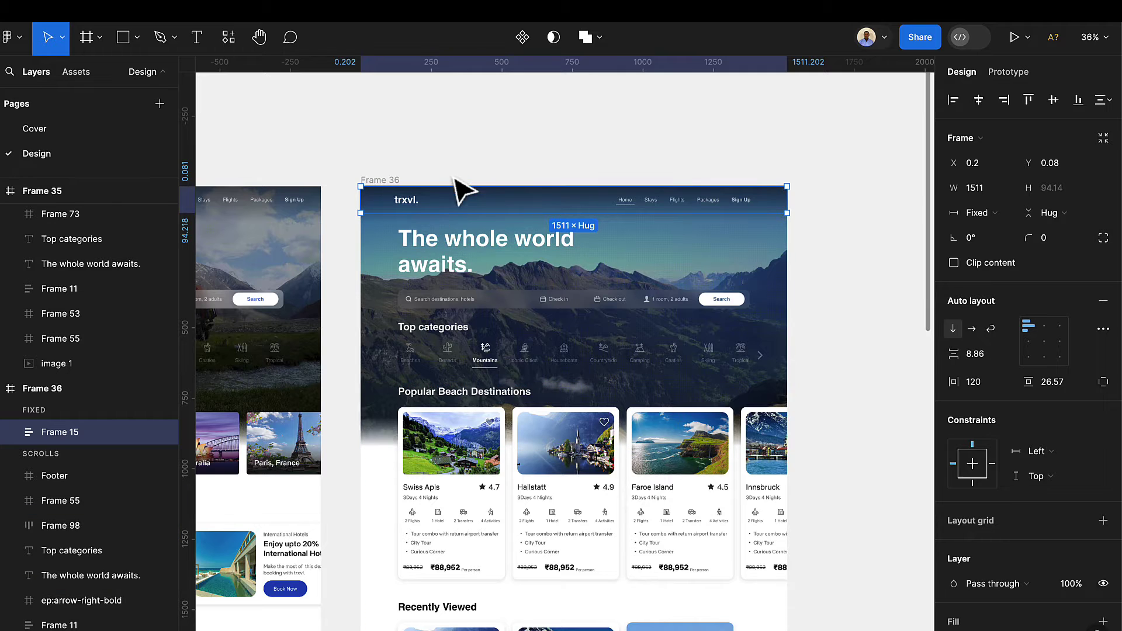
- Move the navigation bar out of Frame 36 onto the empty canvas just above it
scroll(462, 187, "up", 1)
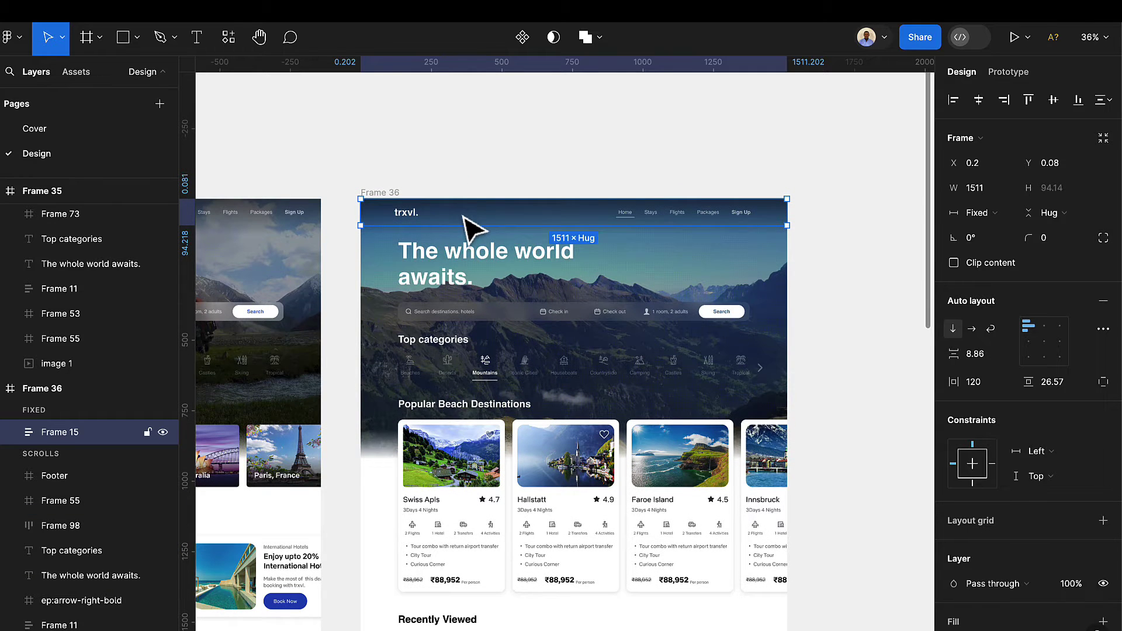
left_click_drag(472, 225, 472, 150)
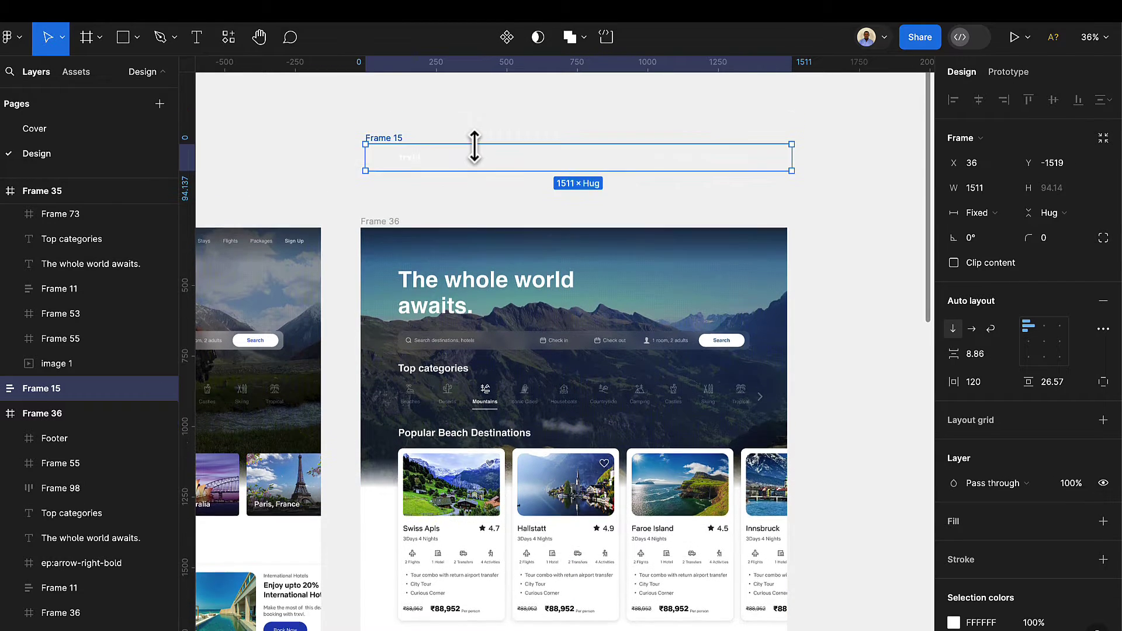
scroll(475, 146, "up", 1)
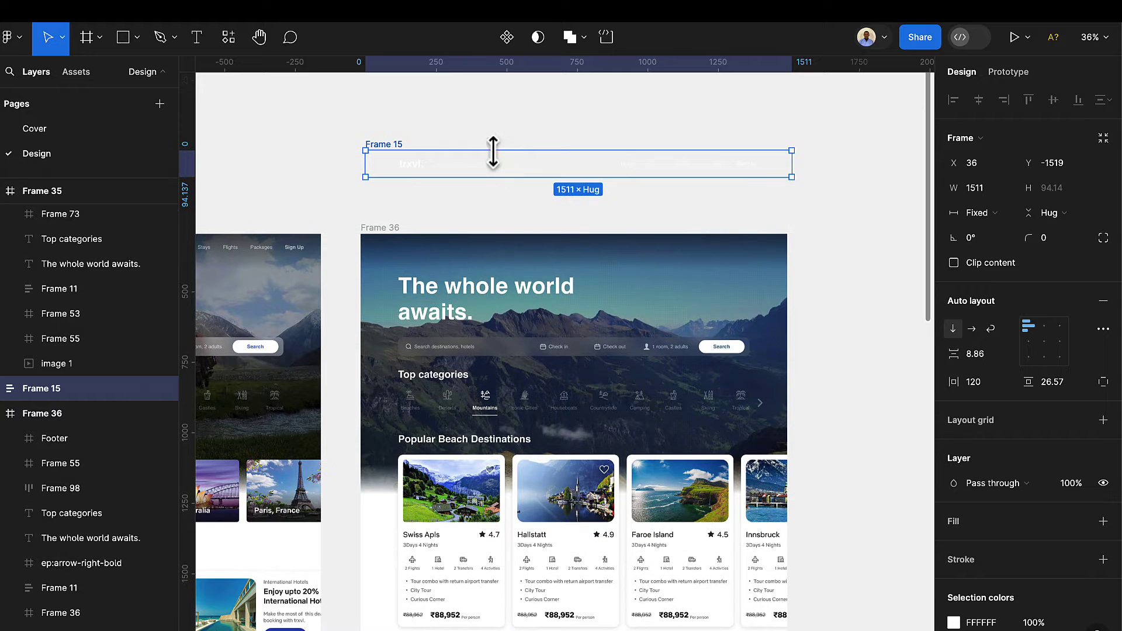
- Darken the page background to the grey BDBDBD
left_click(802, 117)
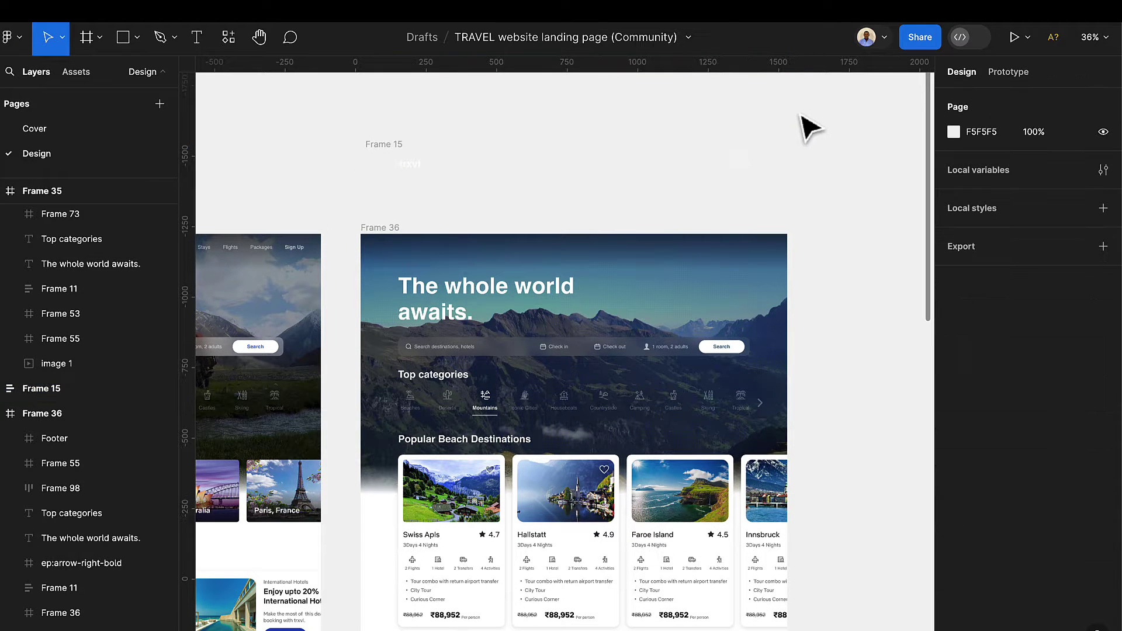
left_click(955, 132)
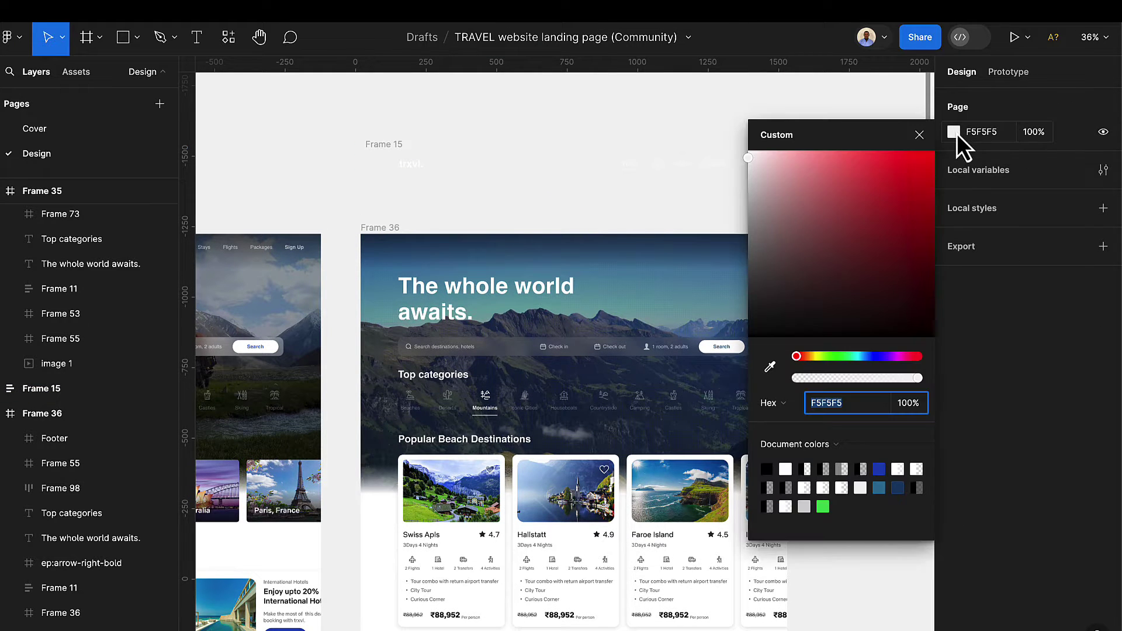
left_click(750, 192)
left_click_drag(746, 205, 744, 205)
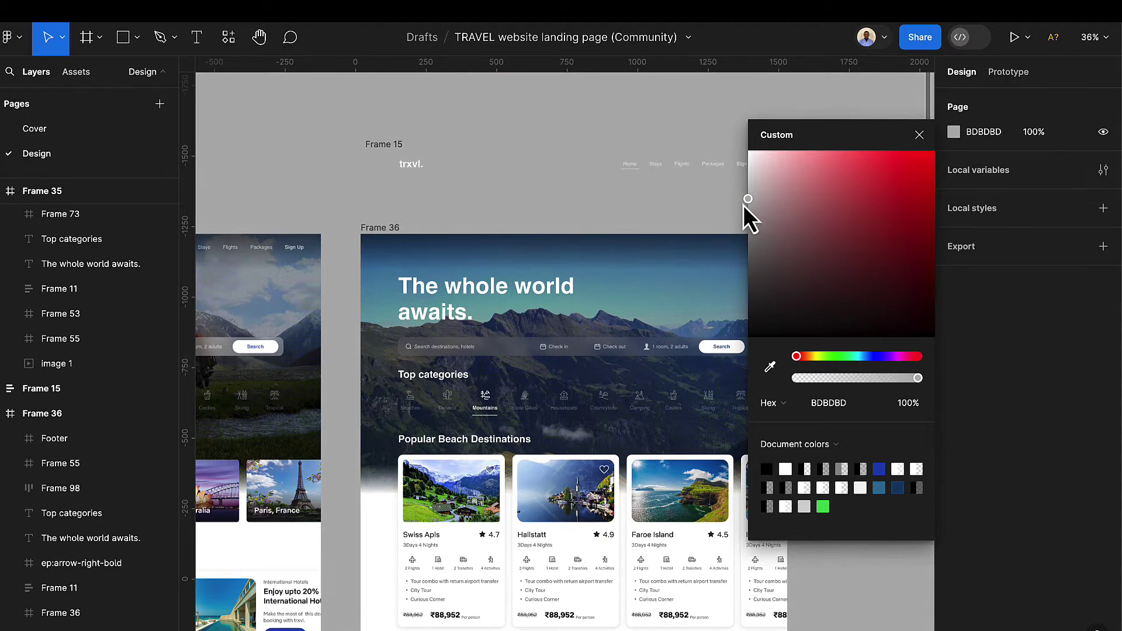
left_click(792, 200)
- Rename the detached navigation bar frame as Navbar
scroll(446, 183, "up", 1)
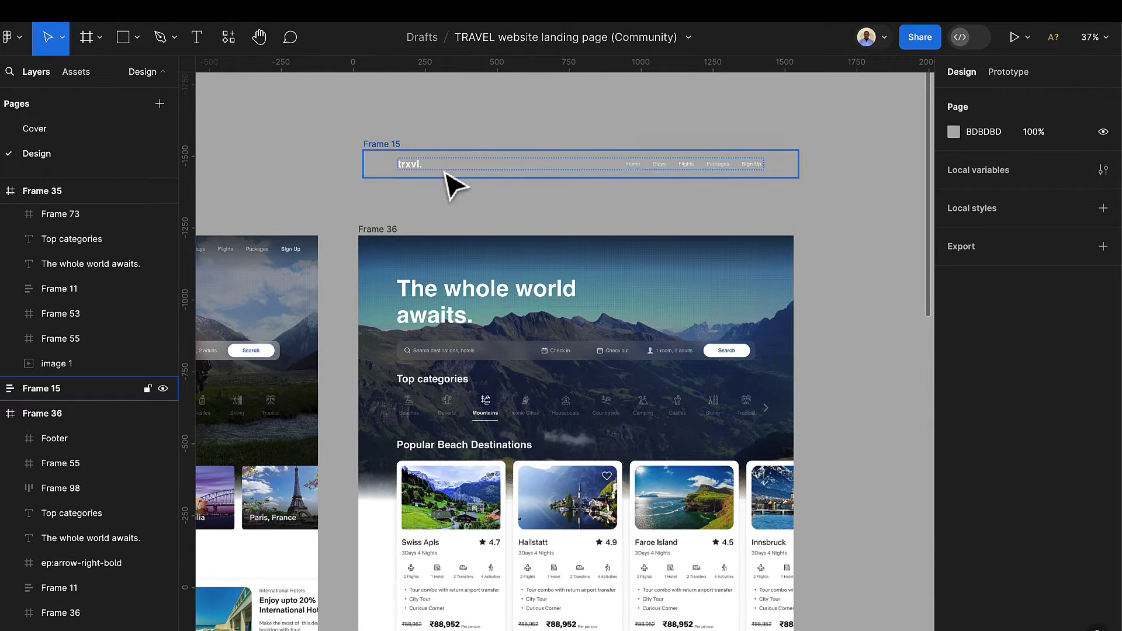
left_click(381, 145)
double_click(381, 145)
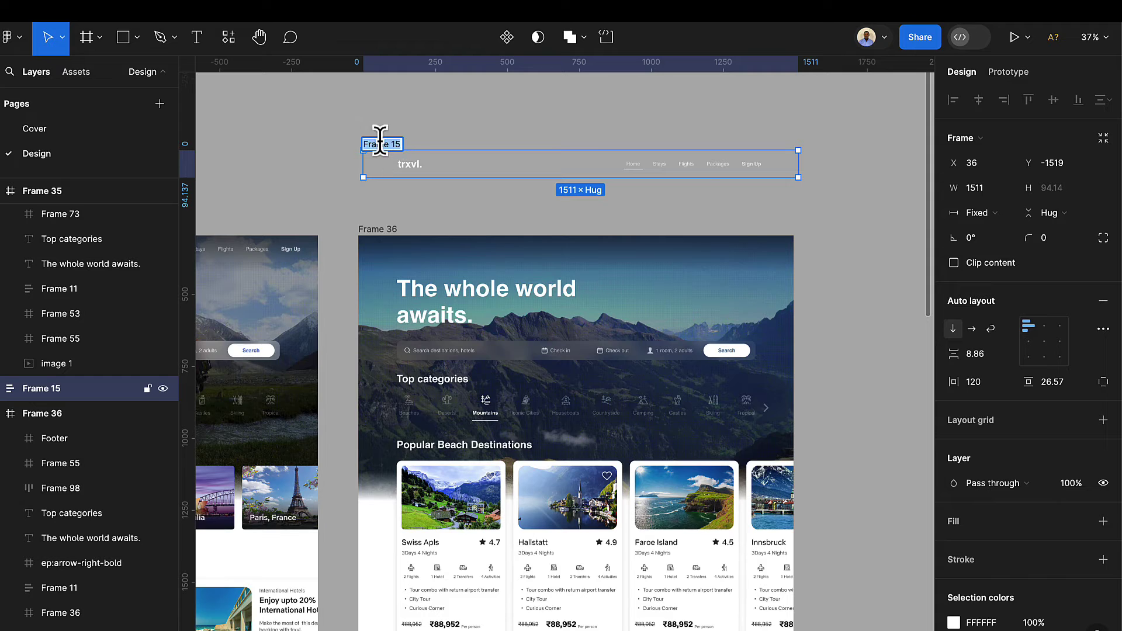
type("Navbar")
key("Return")
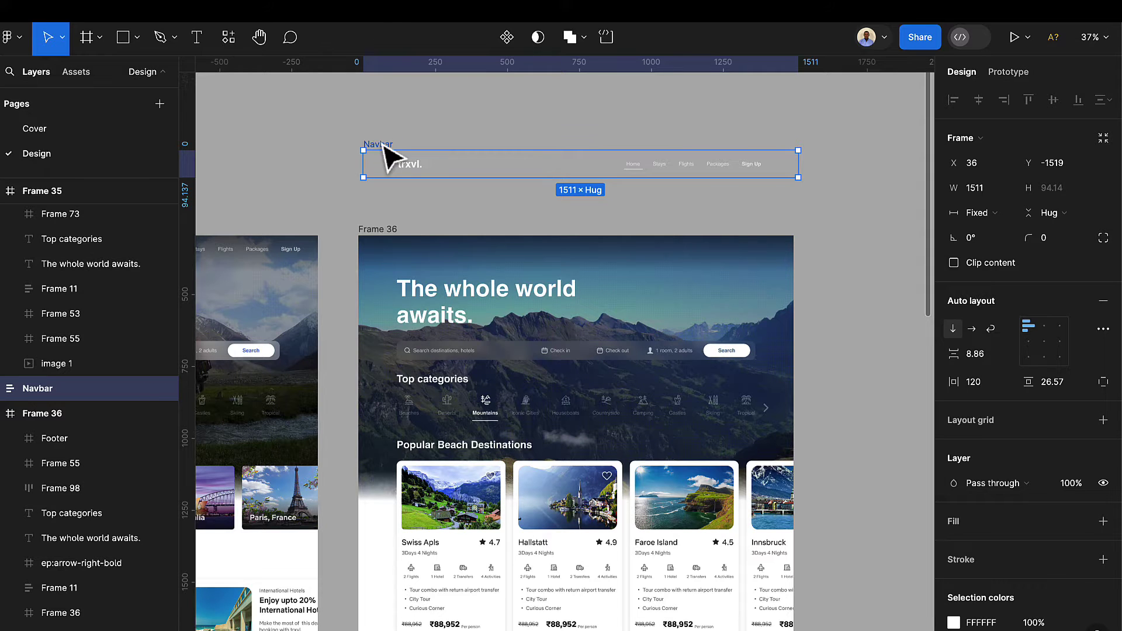
- Turn the Navbar frame into a component and add a second variant to it
left_click(506, 37)
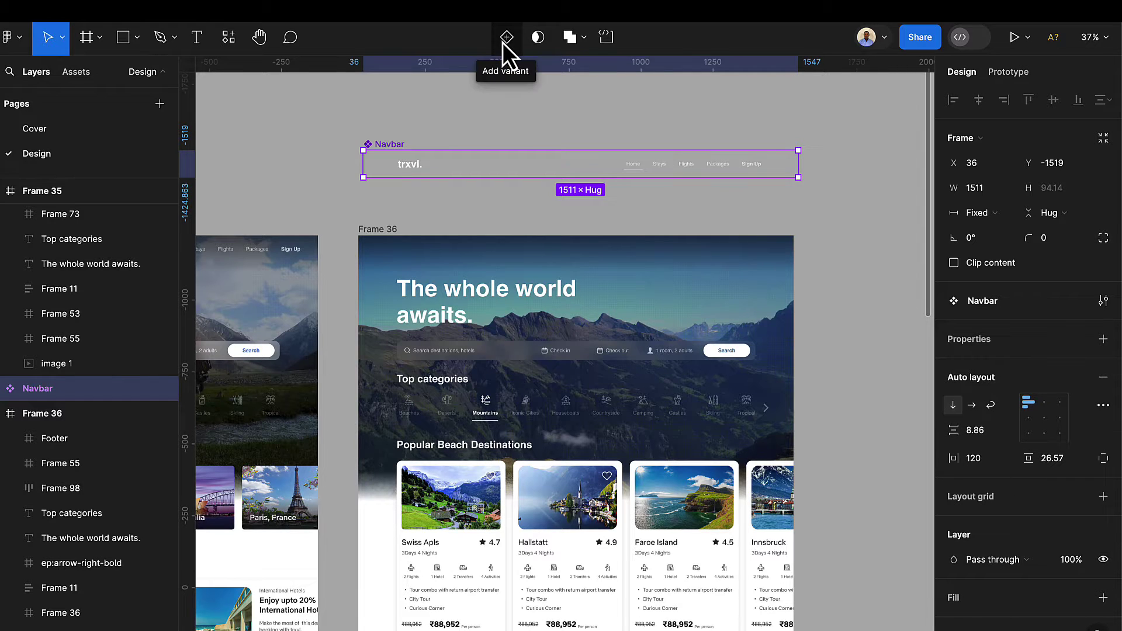
left_click(504, 38)
left_click(394, 138)
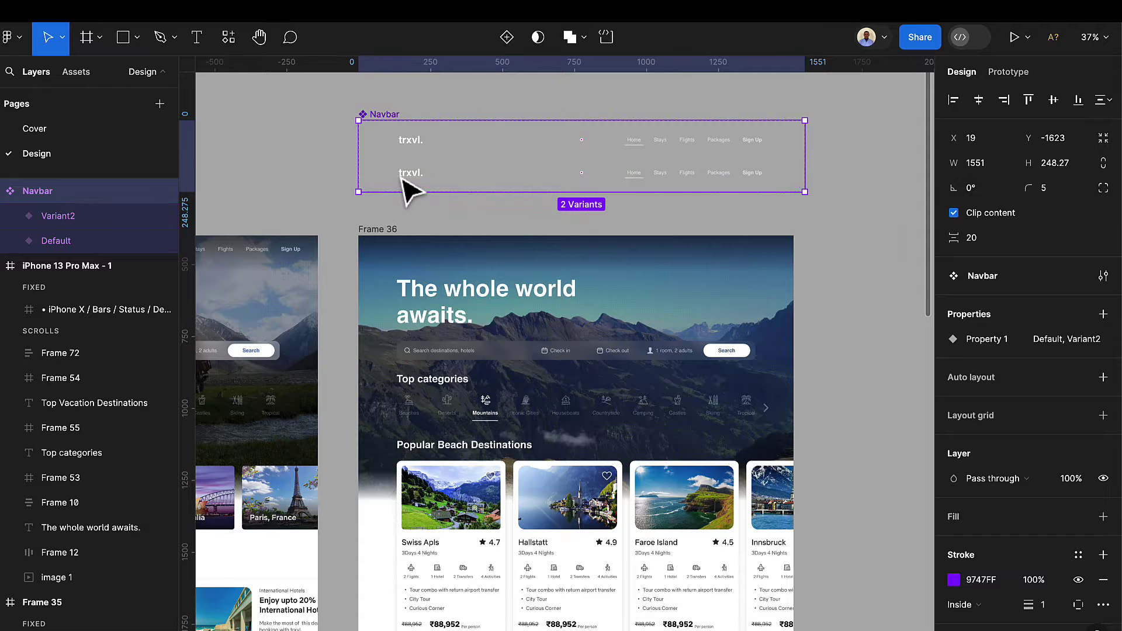
- For the second Navbar variant, rename the variant property to bg and set its value to white
left_click(410, 186)
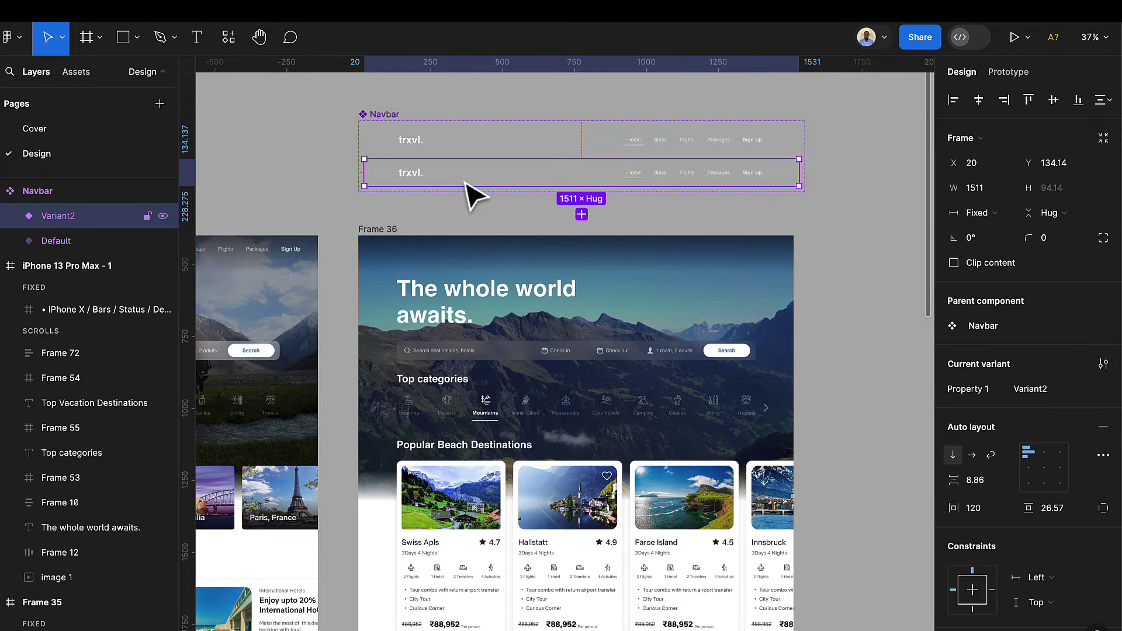
scroll(994, 398, "down", 1)
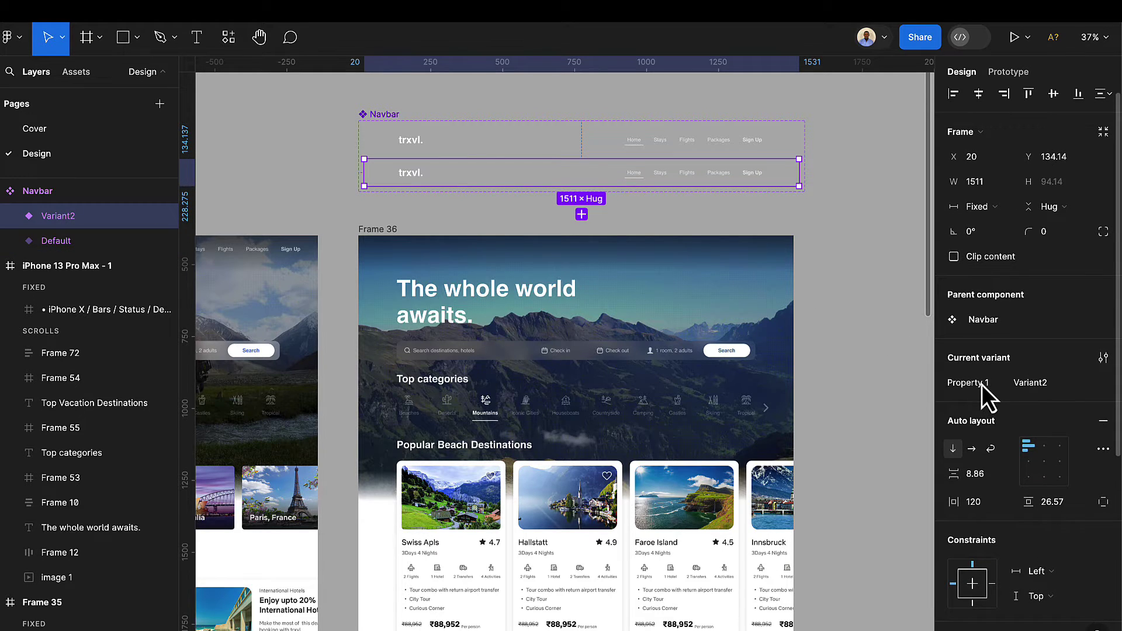
type("bg")
key("Return")
left_click(1039, 385)
type("white")
key("Return")
- Change the white variant's text and line colour to 1C1C1C and give the variant an FFFFFF fill
scroll(1002, 447, "down", 6)
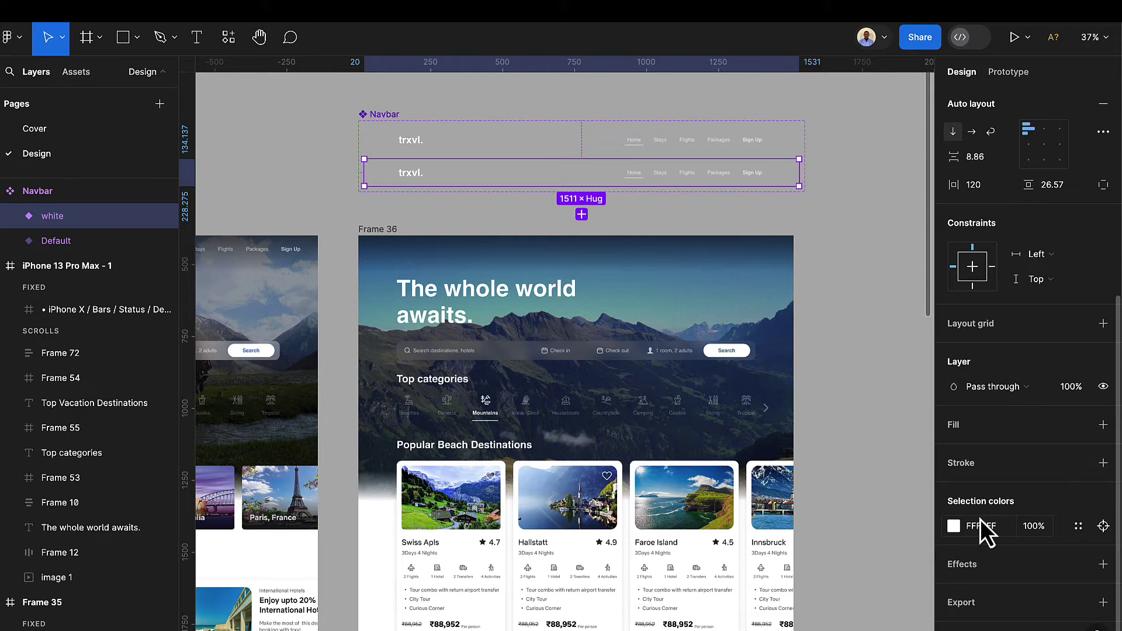
left_click(992, 530)
key("Return")
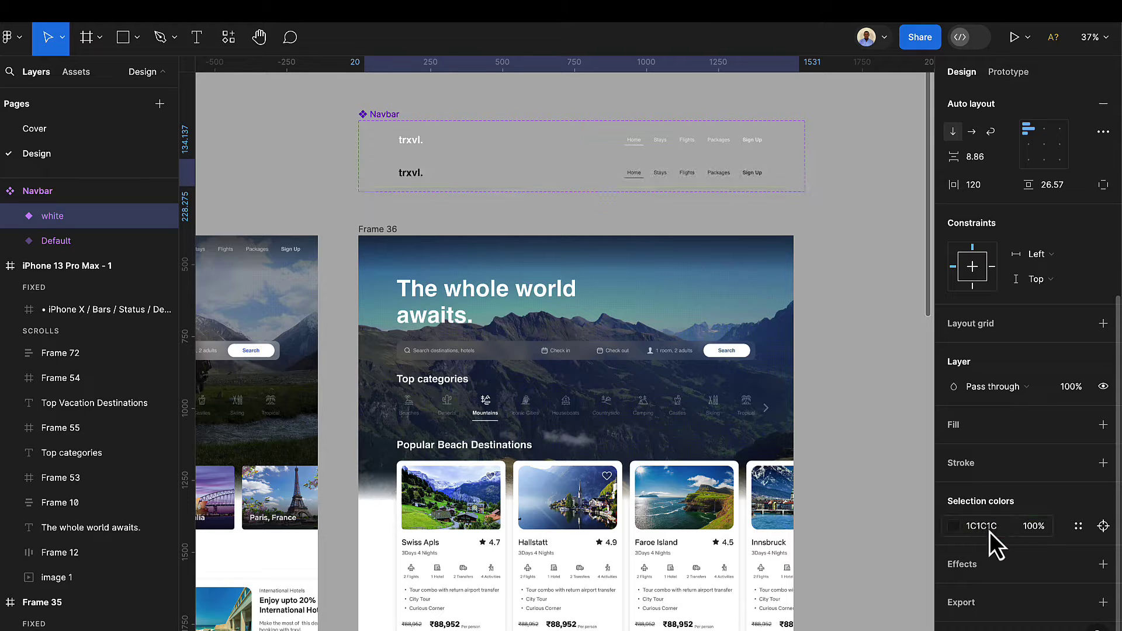
left_click(1103, 425)
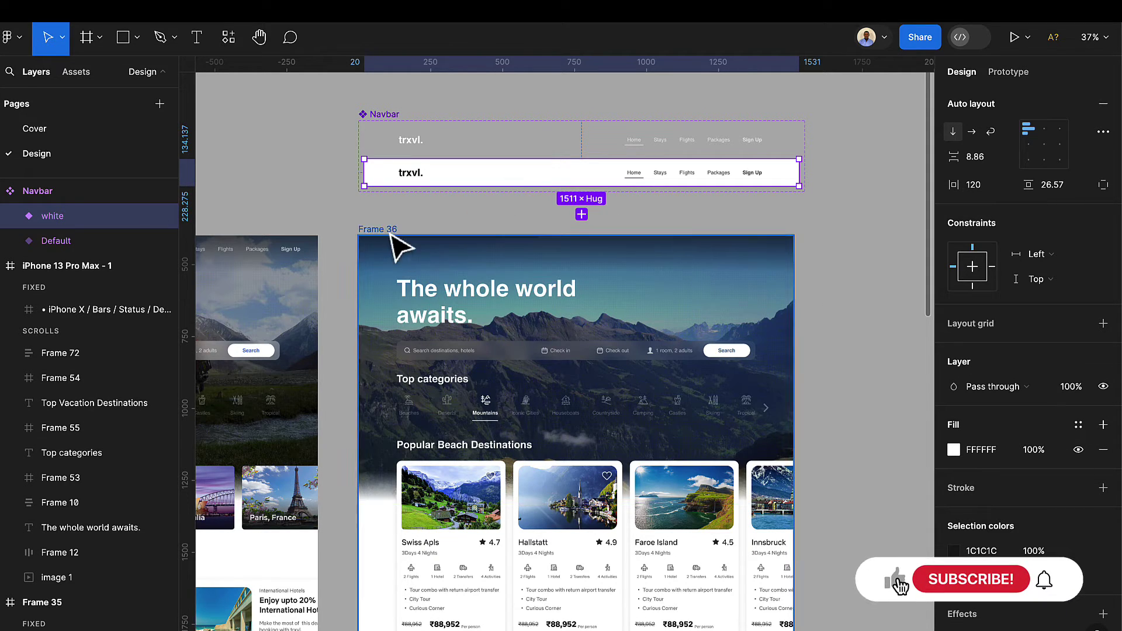
- Duplicate Frame 36 and give the copy the same name, Frame 36
left_click(390, 235)
scroll(390, 245, "down", 1)
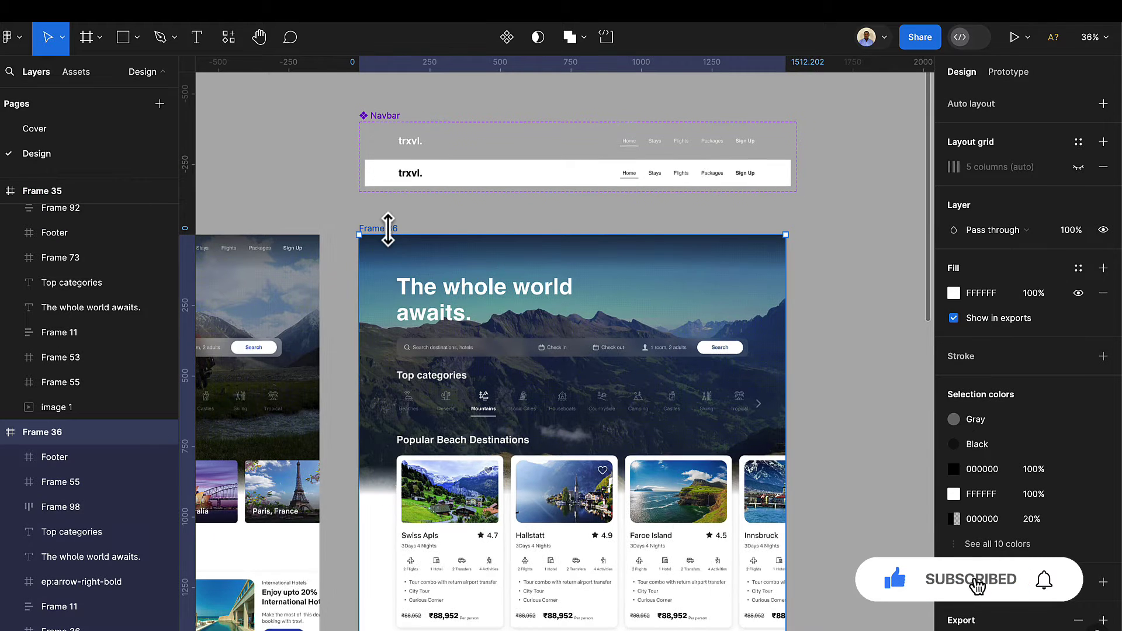
key("ctrl+d")
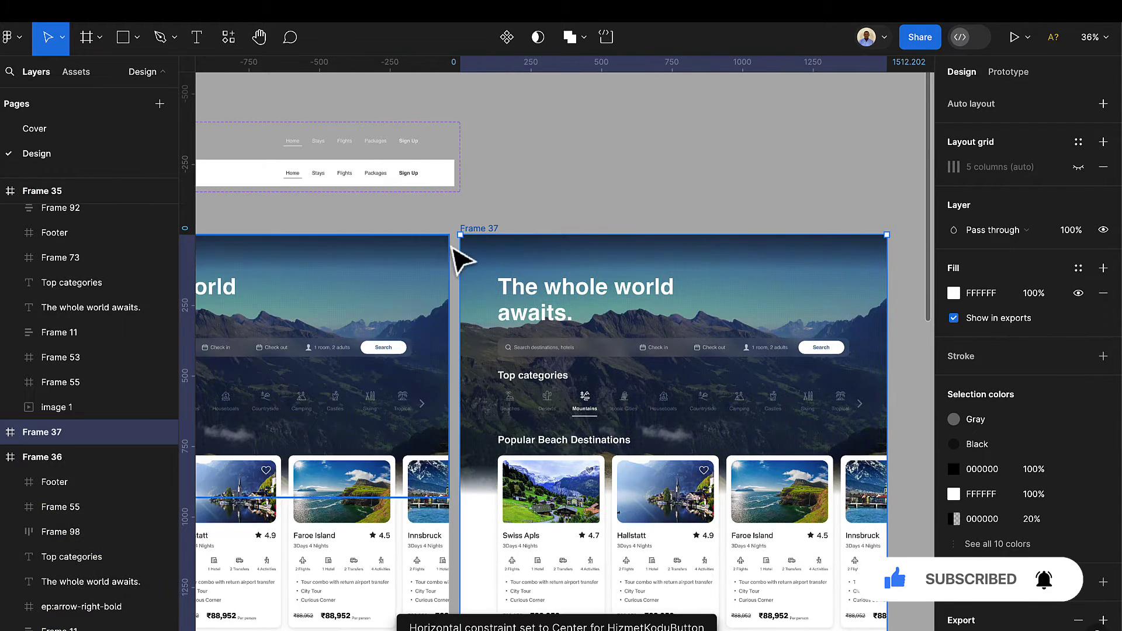
scroll(460, 257, "left", 3)
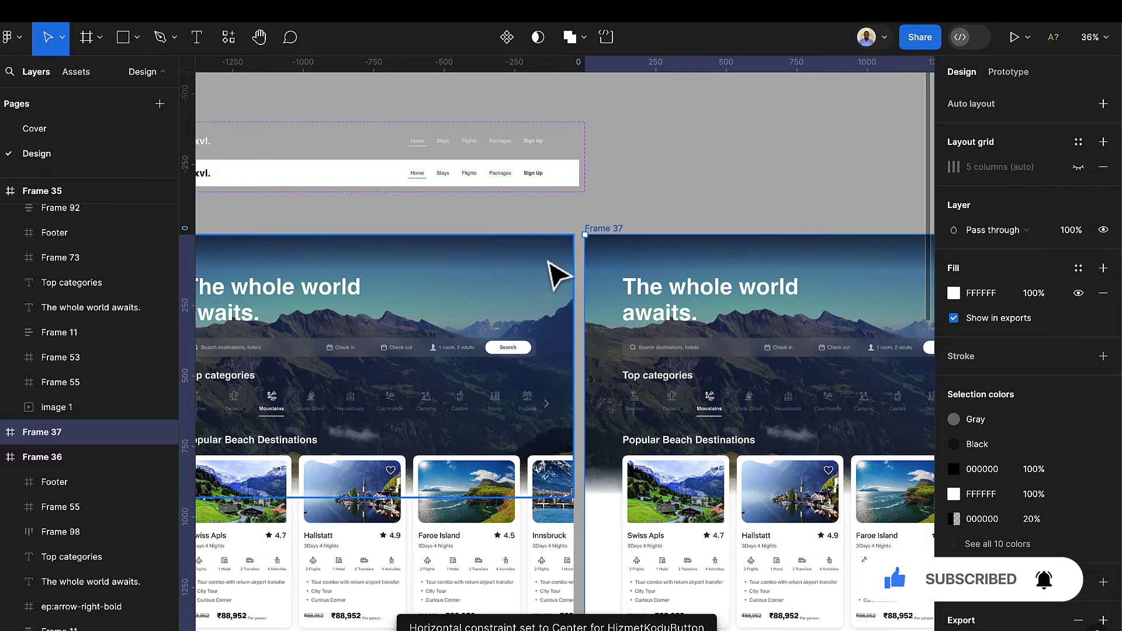
scroll(529, 252, "left", 2)
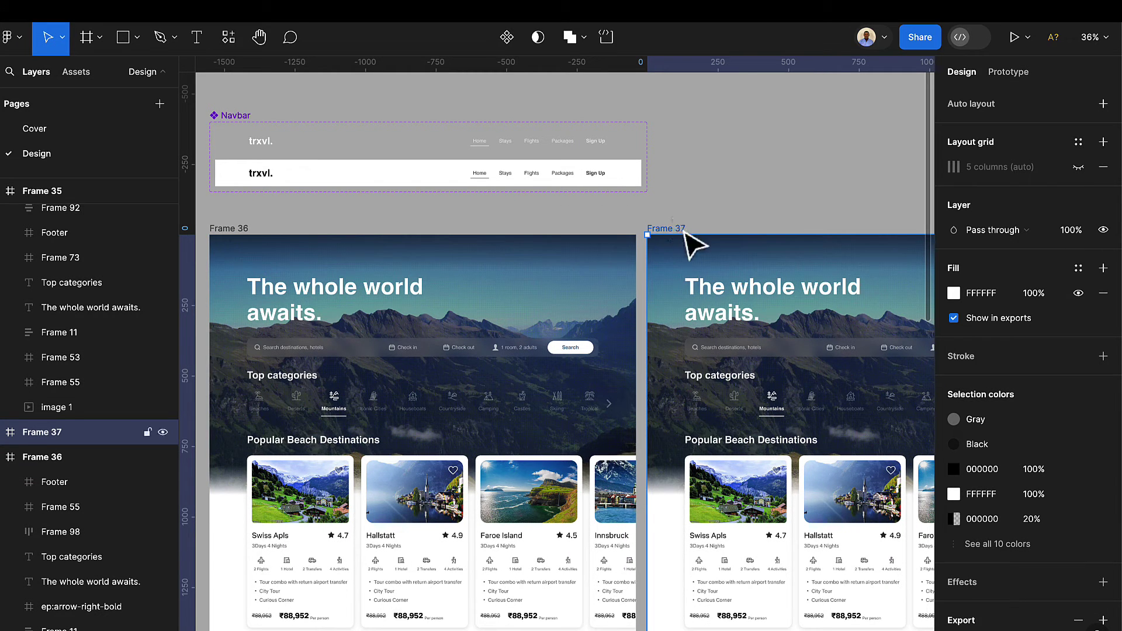
double_click(682, 228)
left_click(685, 227)
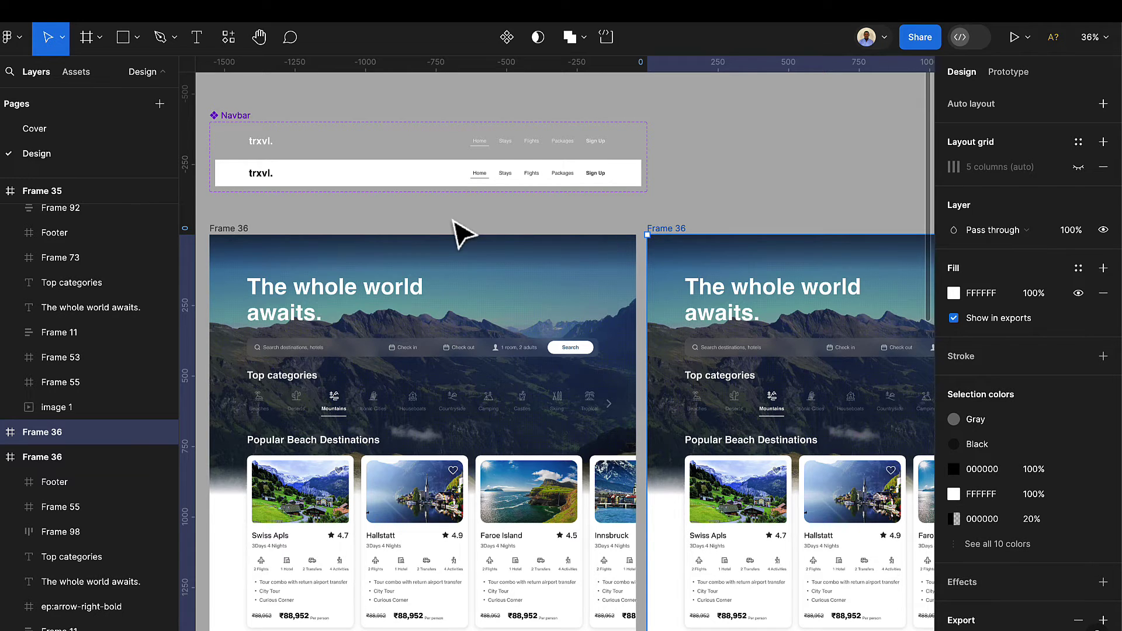
- Place a Navbar component instance in the original Frame 36, centred horizontally and aligned to the frame's top edge
scroll(456, 231, "left", 4)
left_click(77, 72)
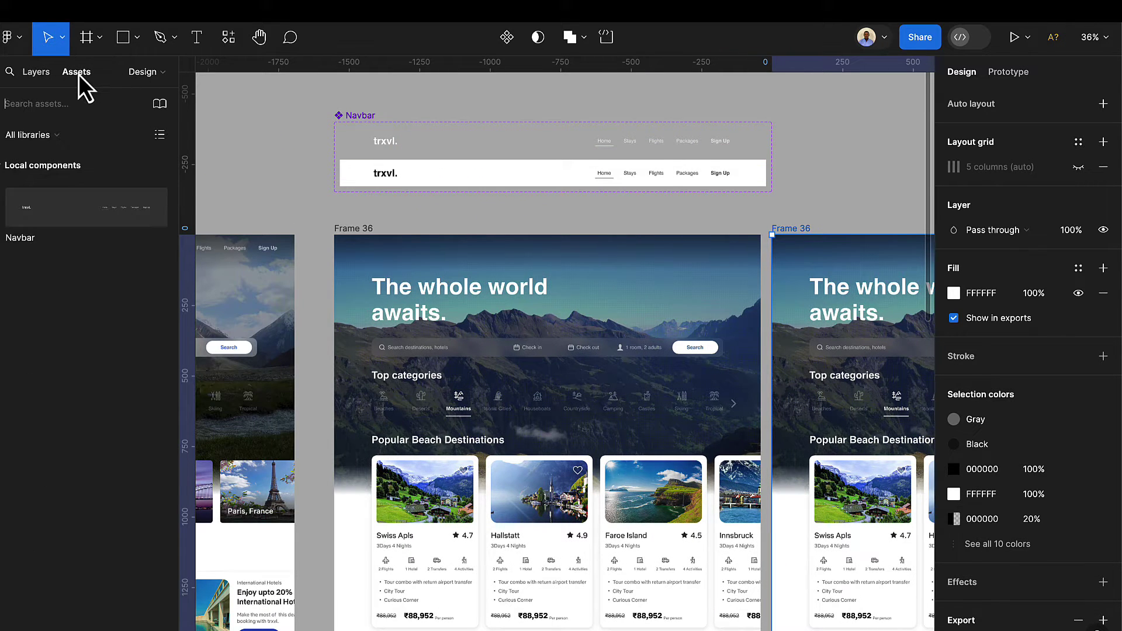
left_click_drag(52, 221, 427, 262)
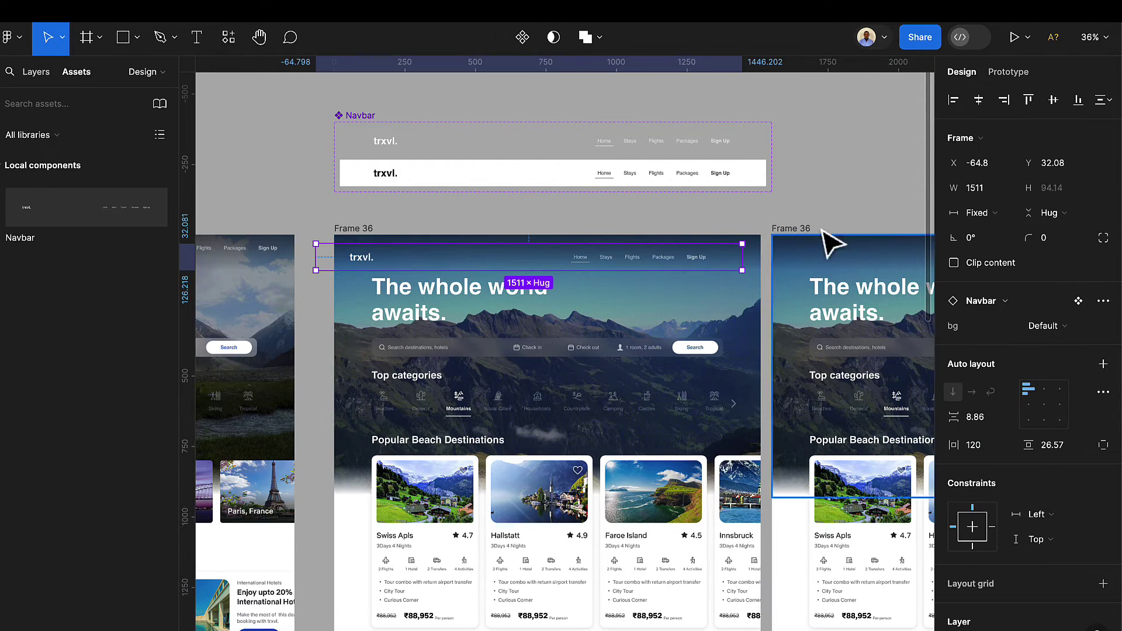
left_click(980, 100)
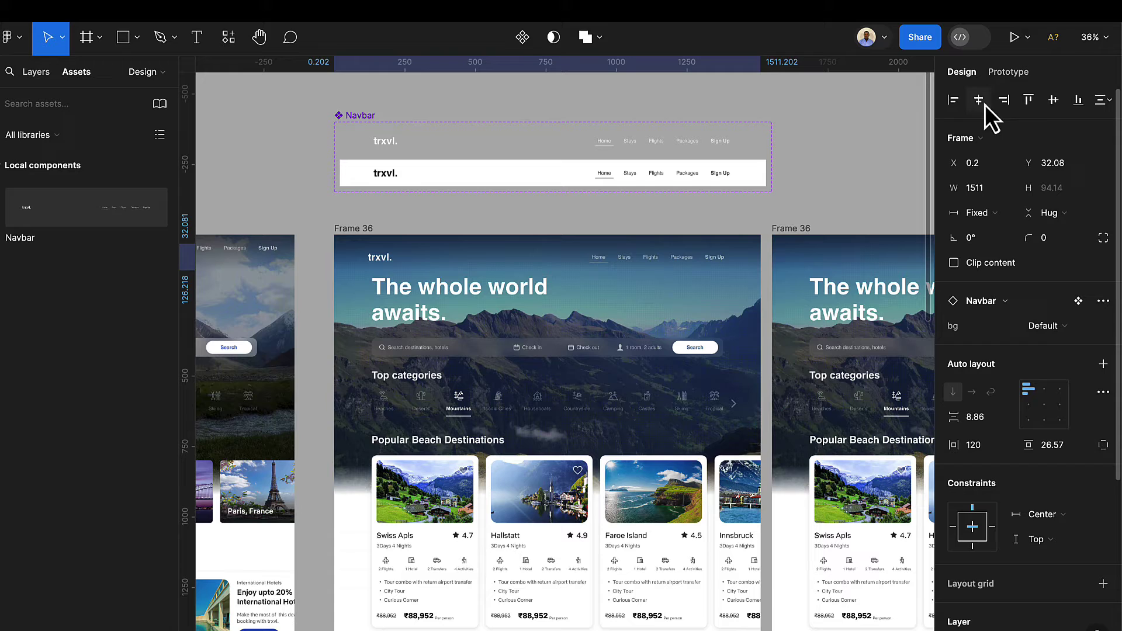
left_click(1029, 100)
scroll(592, 270, "right", 2)
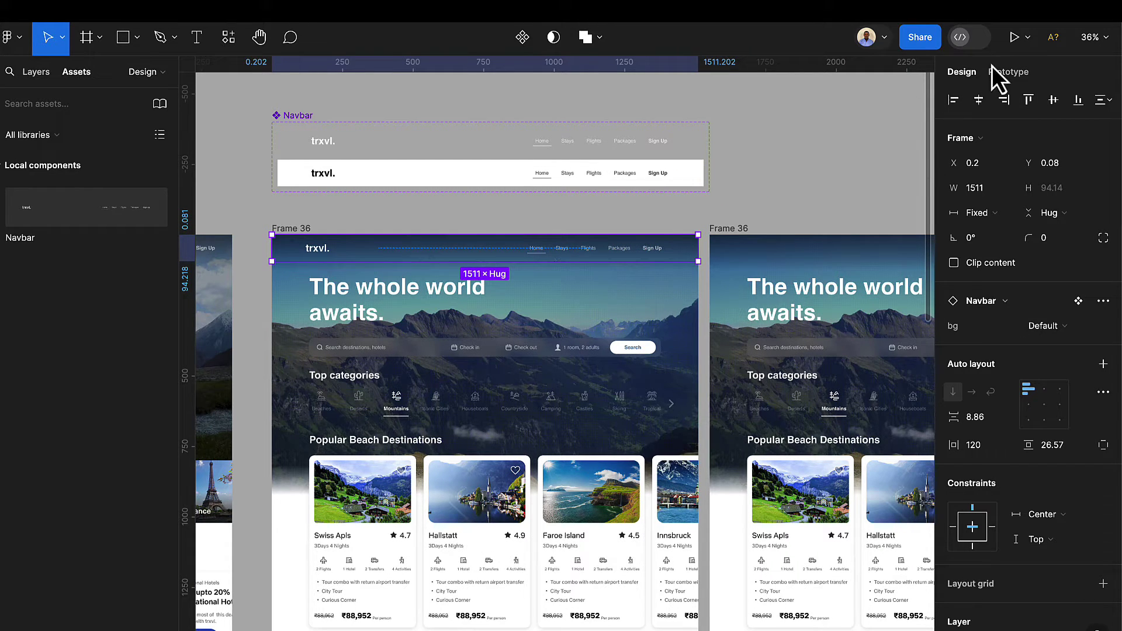
- Set the scroll position of the Navbar instance in the original Frame 36 to Fixed
left_click(1009, 72)
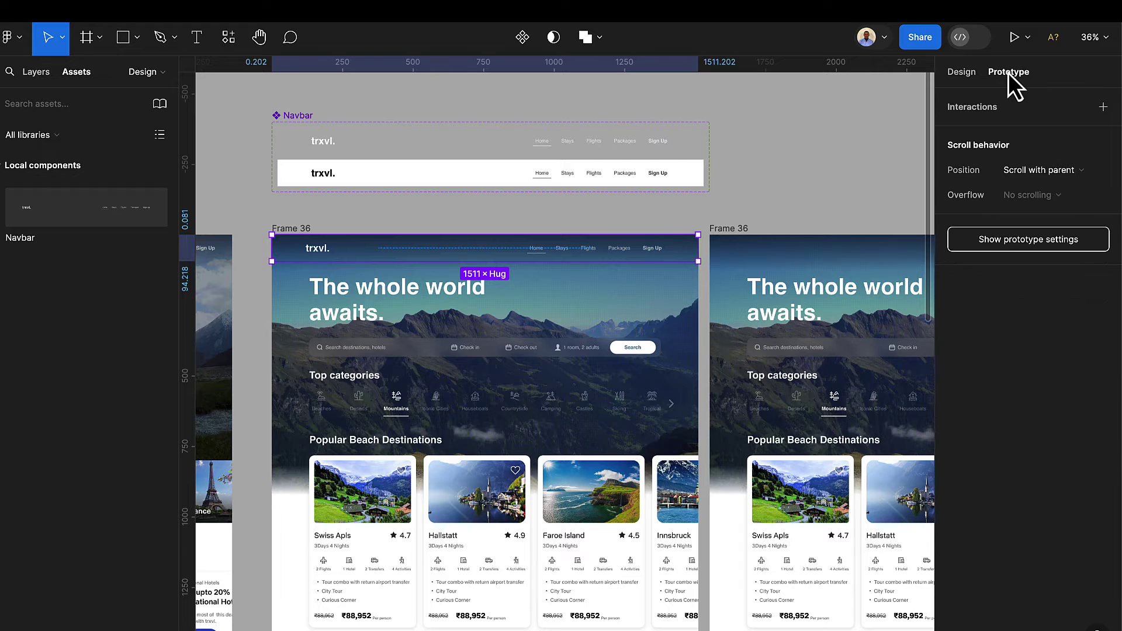
left_click(1063, 177)
left_click(1064, 187)
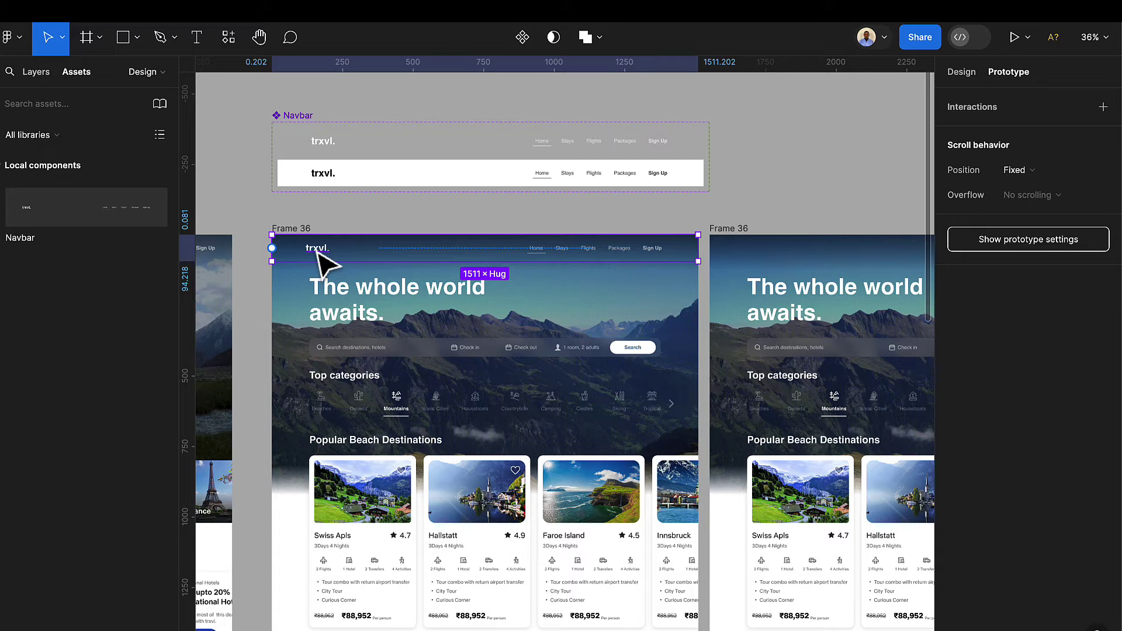
- Copy the fixed Navbar instance into the duplicate Frame 36 at the frame's top edge
scroll(318, 251, "right", 3)
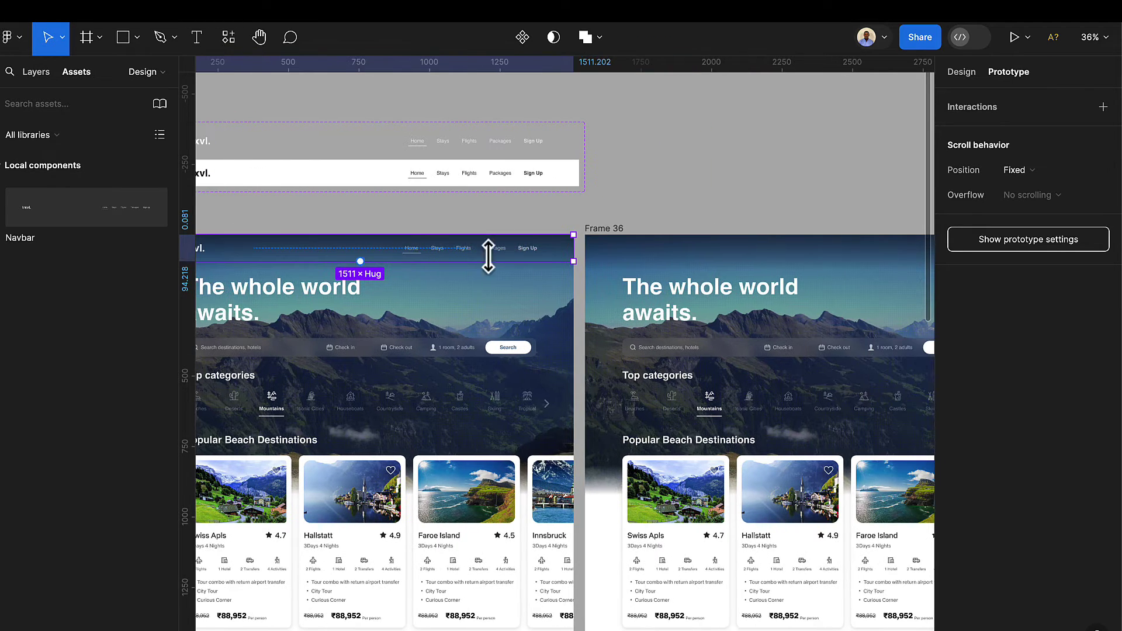
left_click(597, 229)
left_click(596, 243)
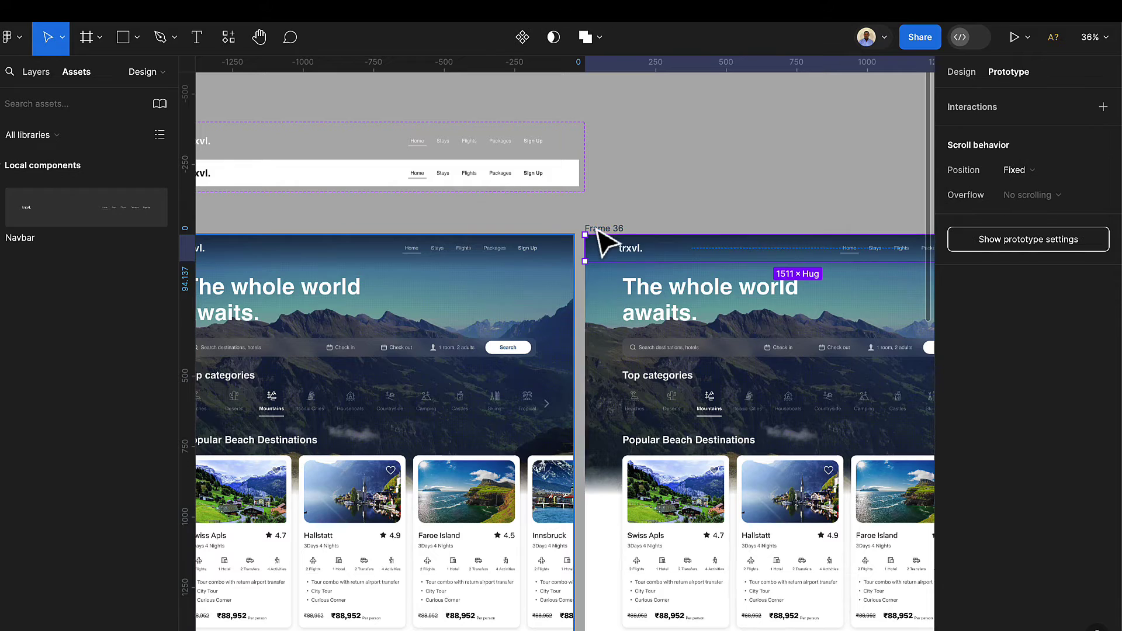
scroll(671, 261, "right", 3)
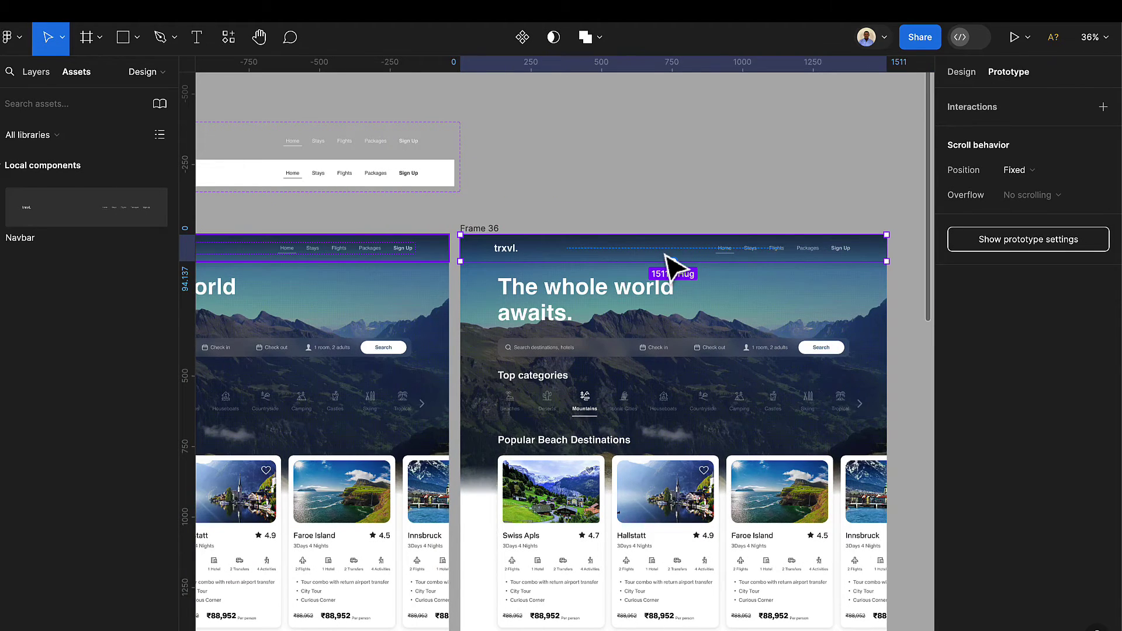
- Switch the bg property of the Navbar instance in the duplicate Frame 36 to white
left_click(959, 75)
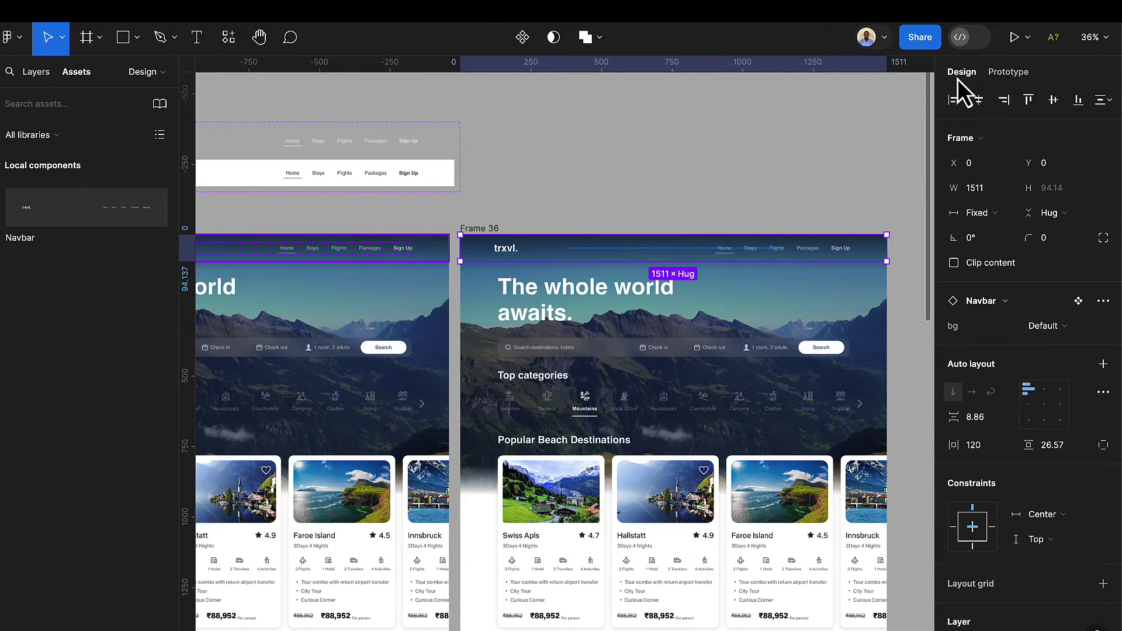
scroll(1061, 433, "down", 3)
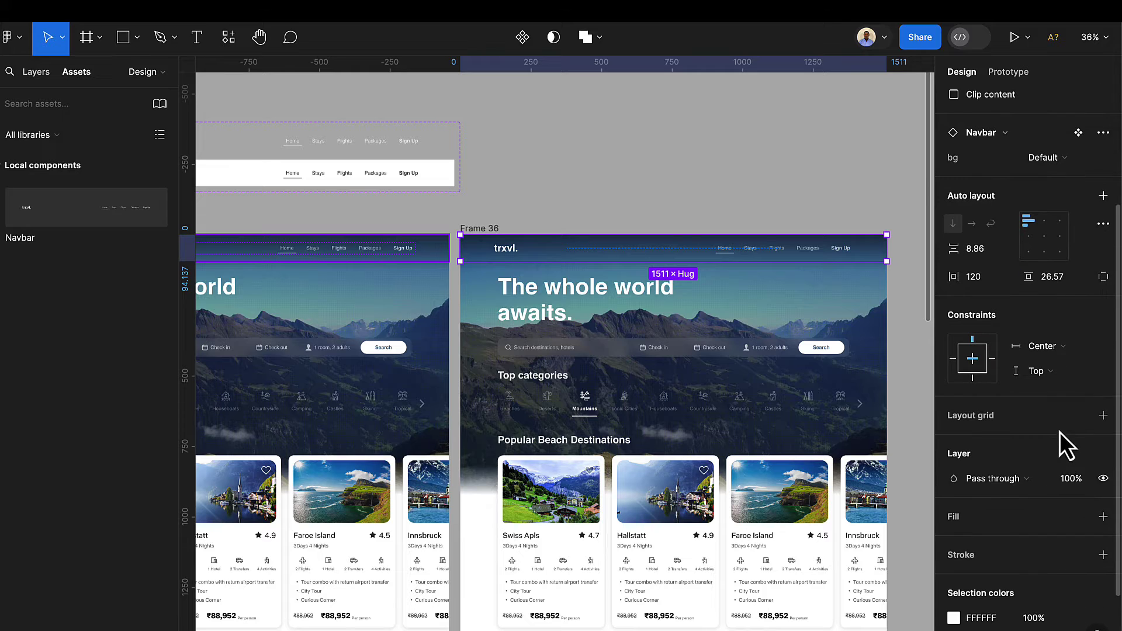
scroll(1059, 362, "up", 3)
left_click(1067, 328)
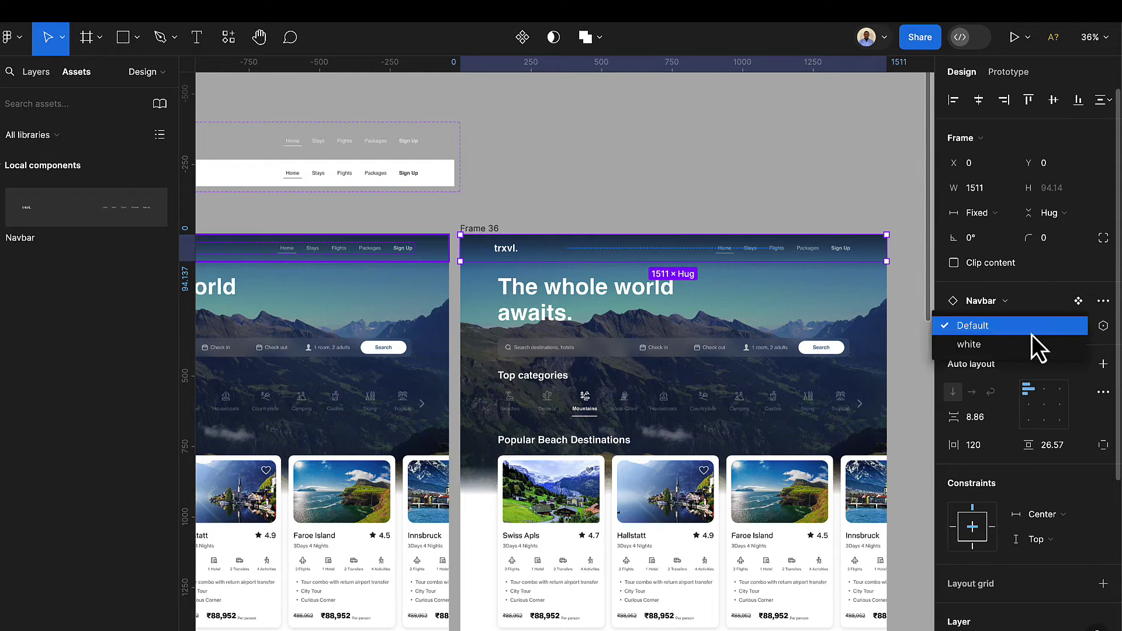
left_click(1020, 345)
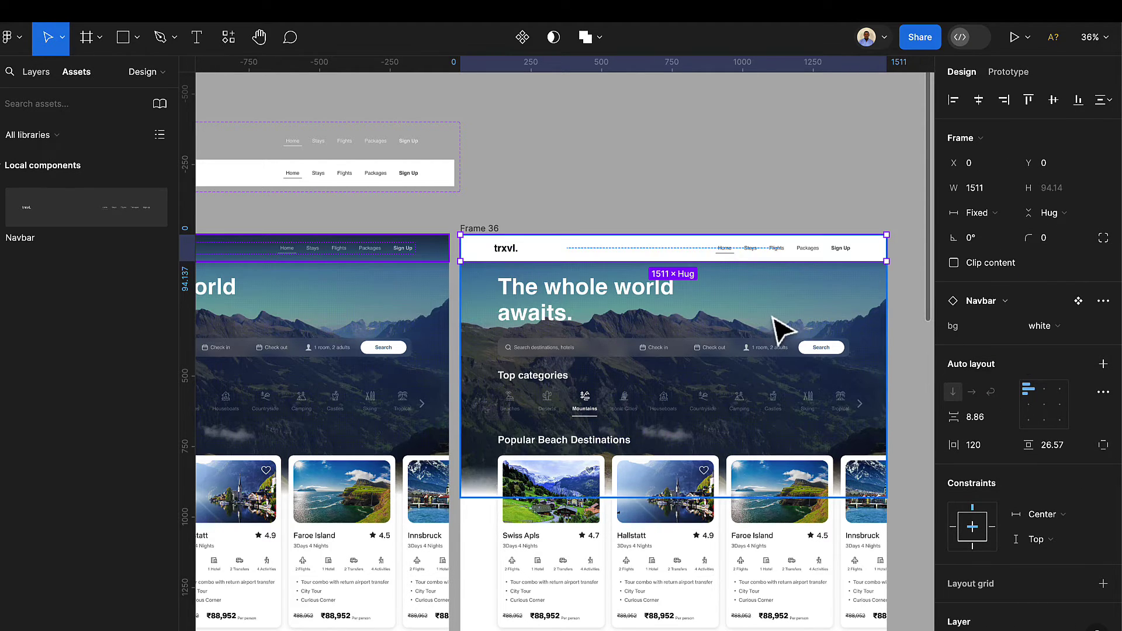
- Move the duplicate Frame 36 horizontally away from the original to about X 1903, widening the gap between them
scroll(777, 326, "left", 3)
scroll(760, 327, "down", 3)
left_click(719, 240)
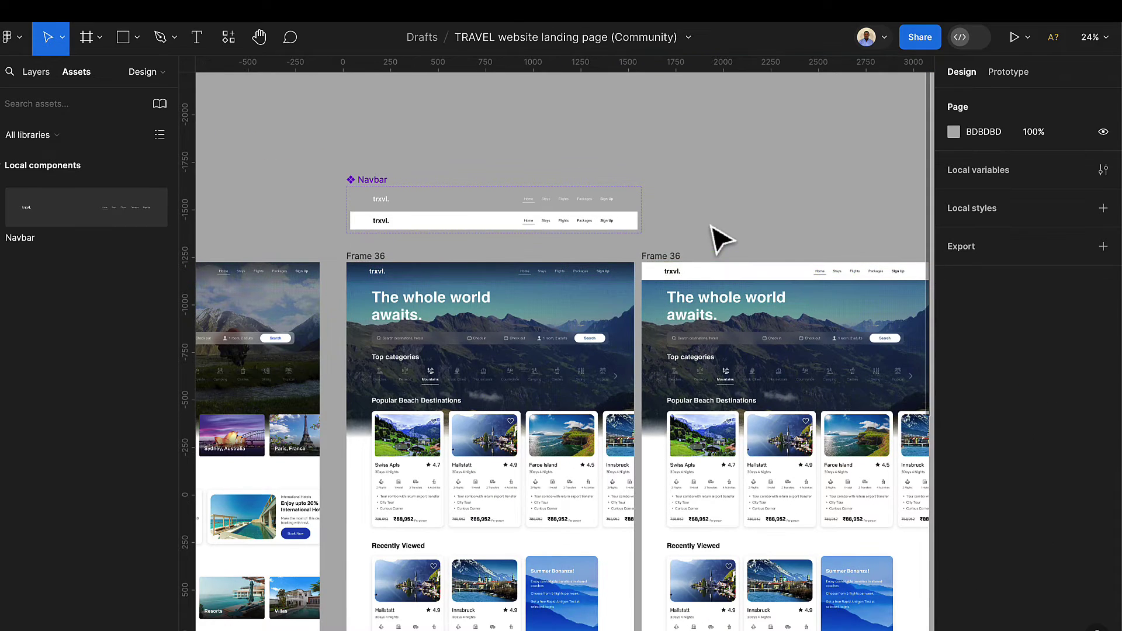
left_click(658, 257)
left_click_drag(661, 266, 722, 266)
scroll(608, 289, "right", 2)
scroll(611, 289, "down", 2)
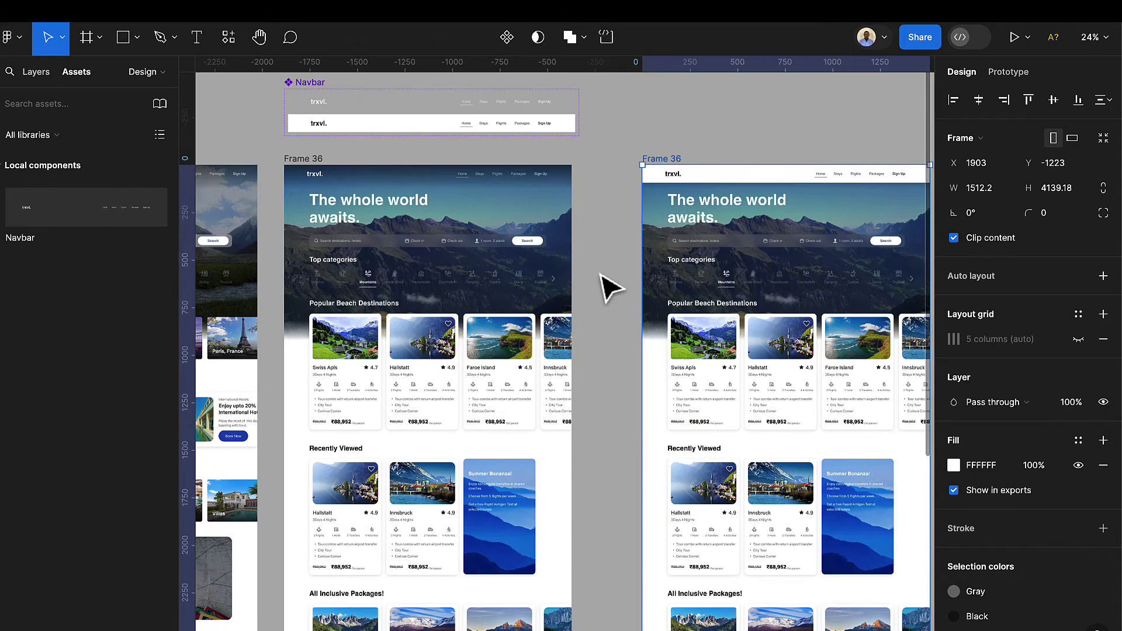
scroll(611, 284, "up", 1)
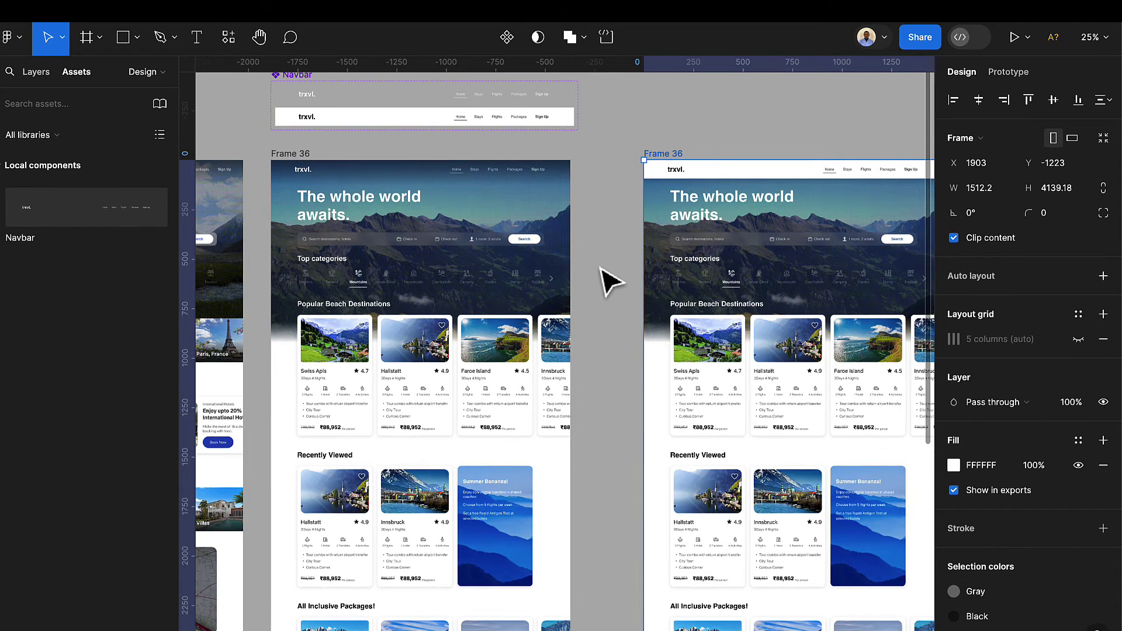
- Link the original frame's hero image to the duplicate Frame 36 with a Mouse leave trigger, Navigate to action and Instant animation
left_click(559, 252)
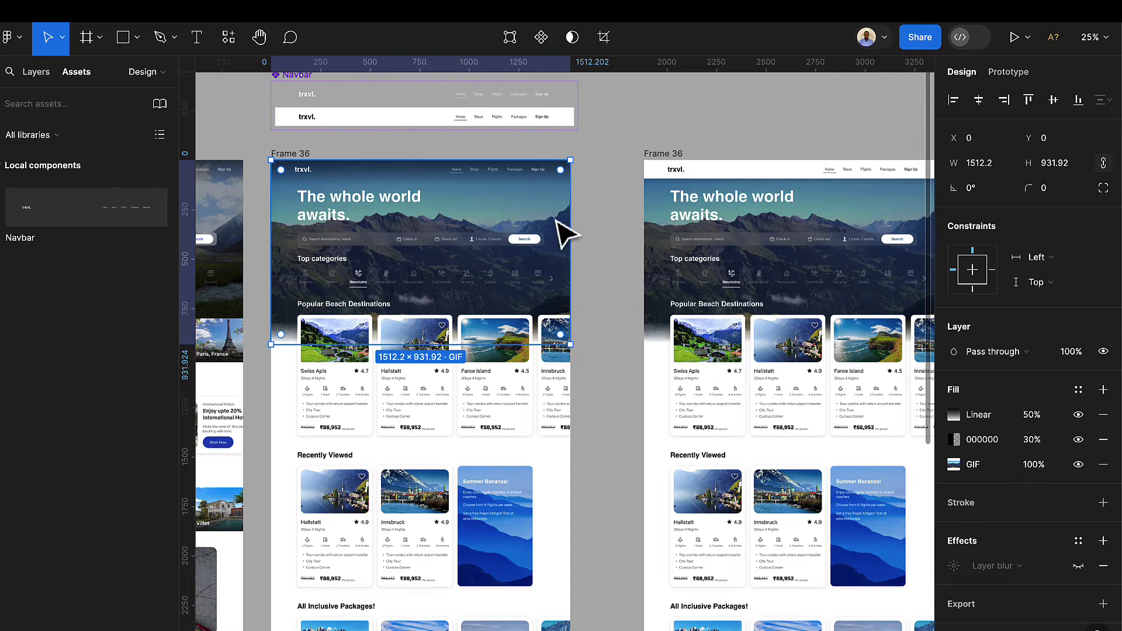
left_click(1007, 73)
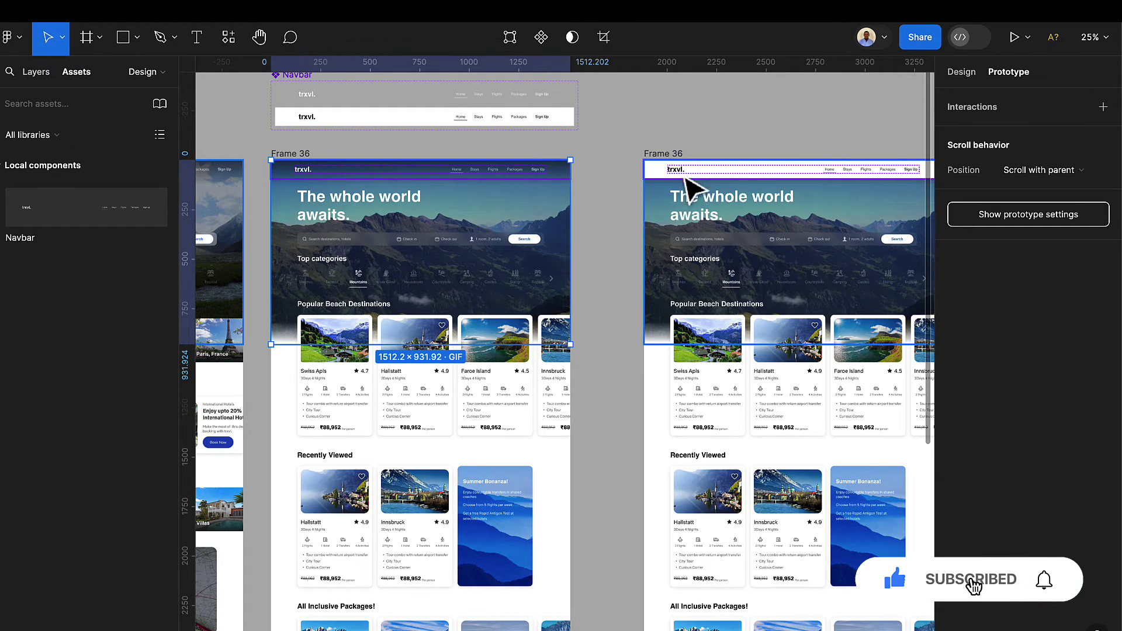
left_click_drag(570, 253, 660, 272)
scroll(614, 318, "down", 5)
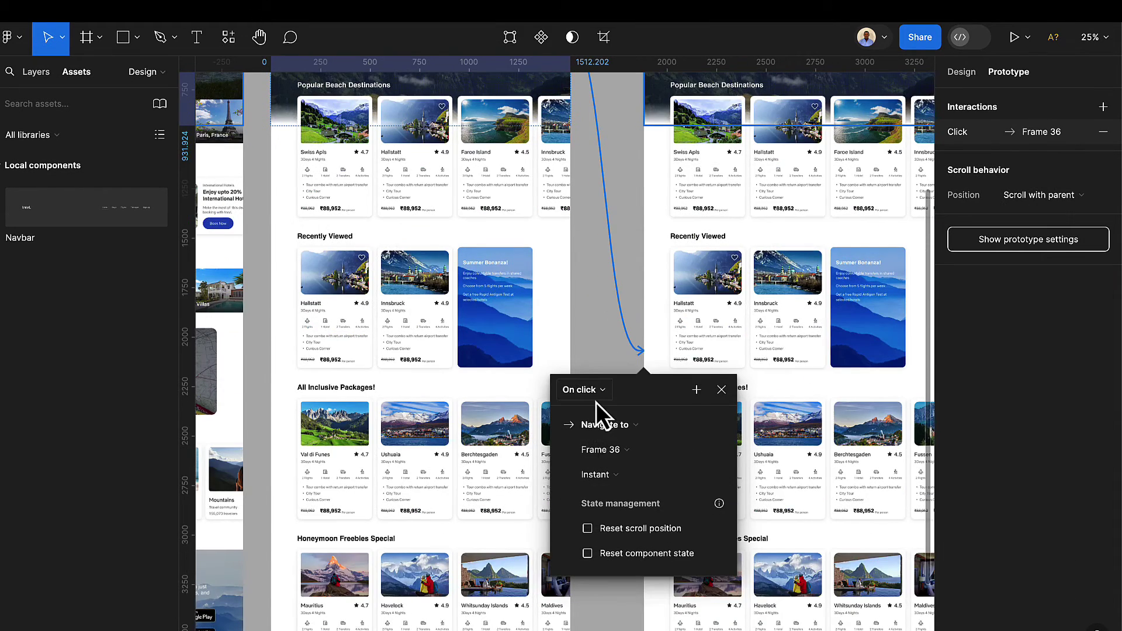
left_click(585, 390)
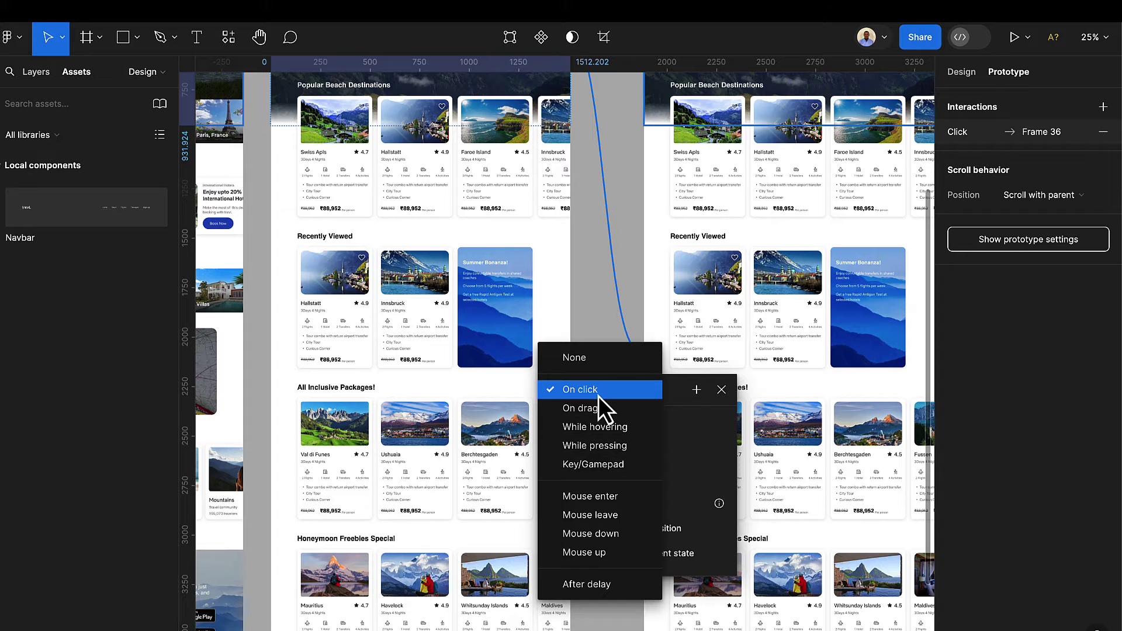
left_click(612, 513)
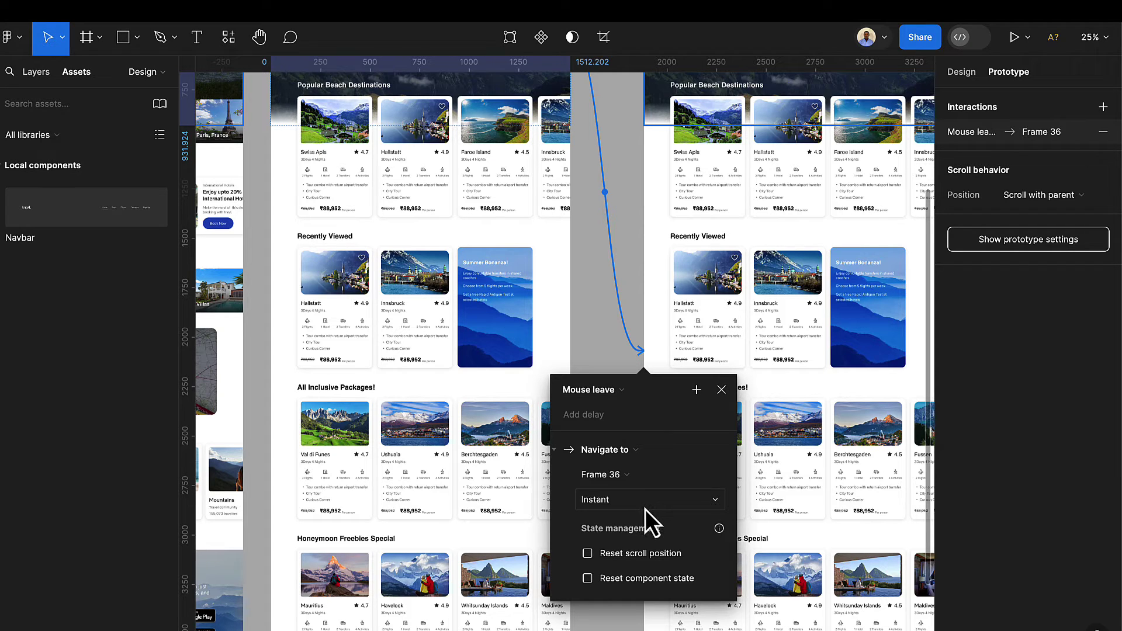
left_click(722, 390)
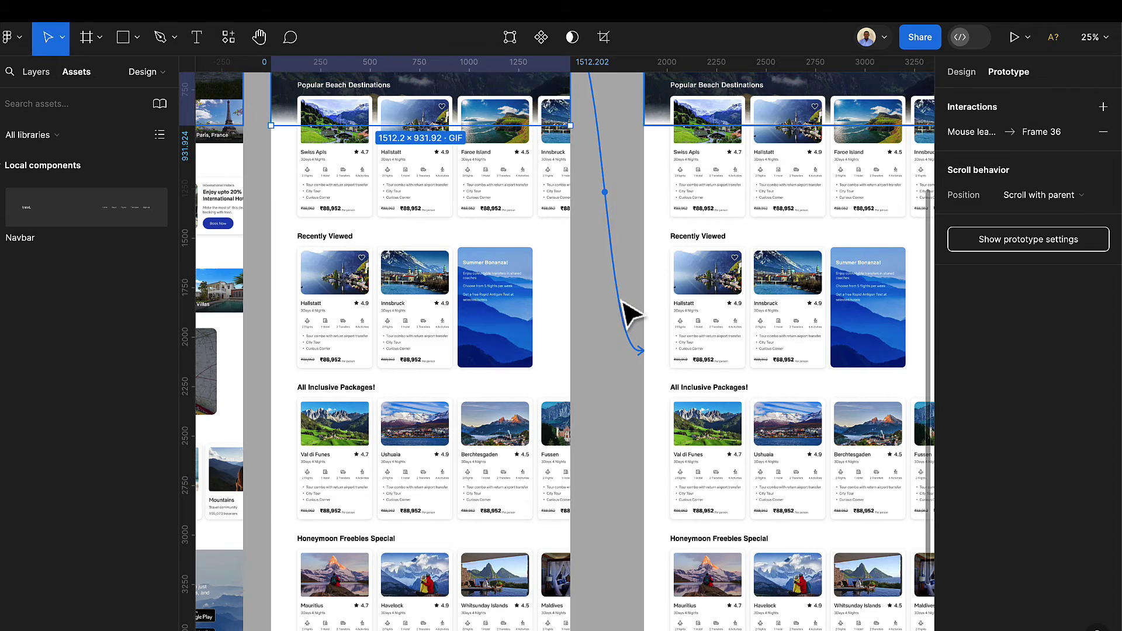
- Link the duplicate frame's hero image back to the original Frame 36 with a Mouse enter trigger, Navigate to action and Instant animation
scroll(629, 314, "up", 5)
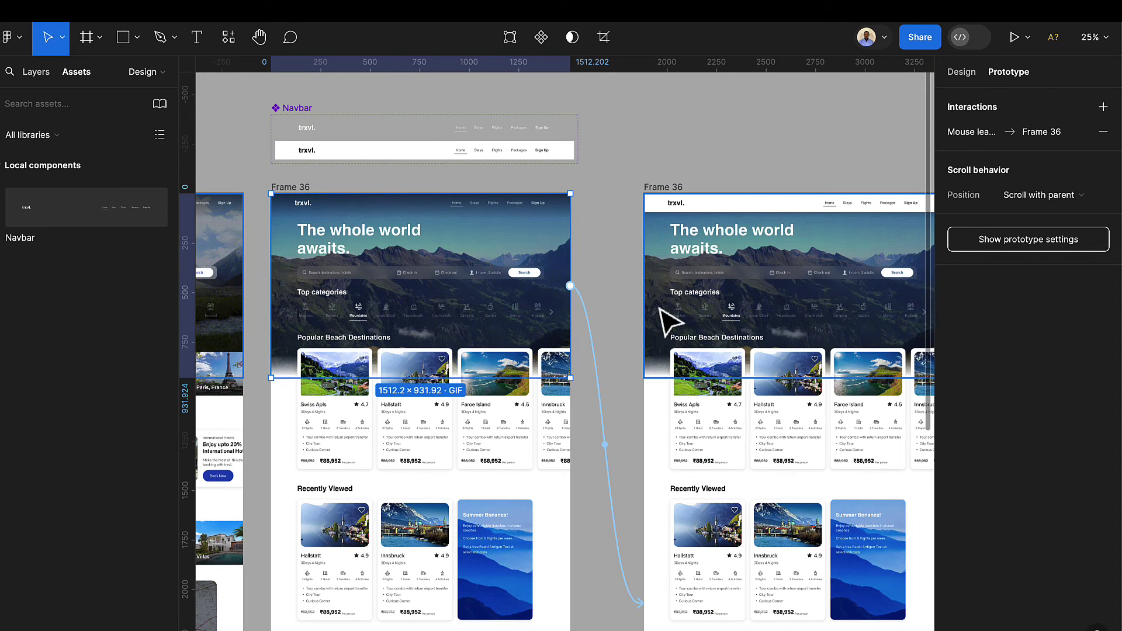
left_click(660, 310)
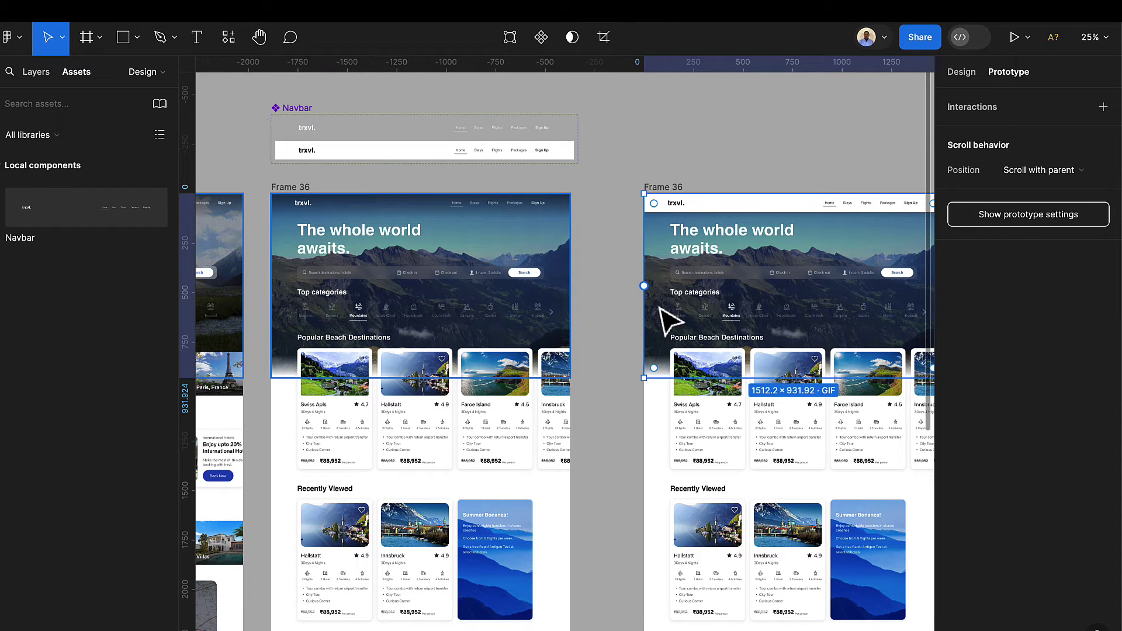
left_click_drag(644, 286, 583, 380)
left_click_drag(579, 402, 576, 397)
scroll(621, 380, "down", 3)
scroll(609, 418, "down", 3)
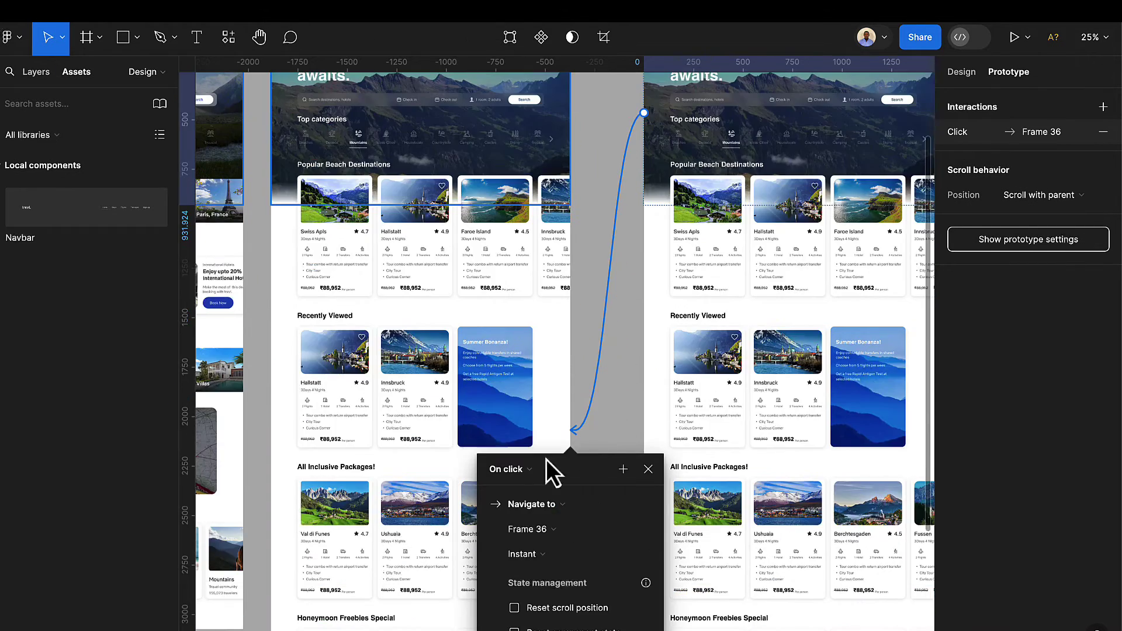
left_click(535, 469)
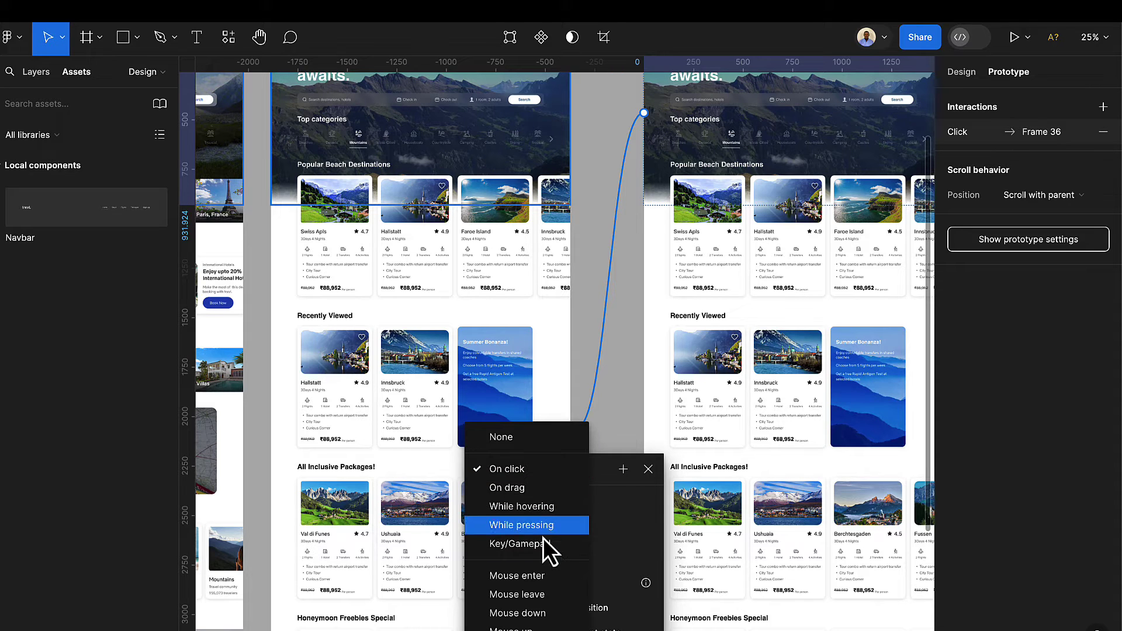
left_click(541, 574)
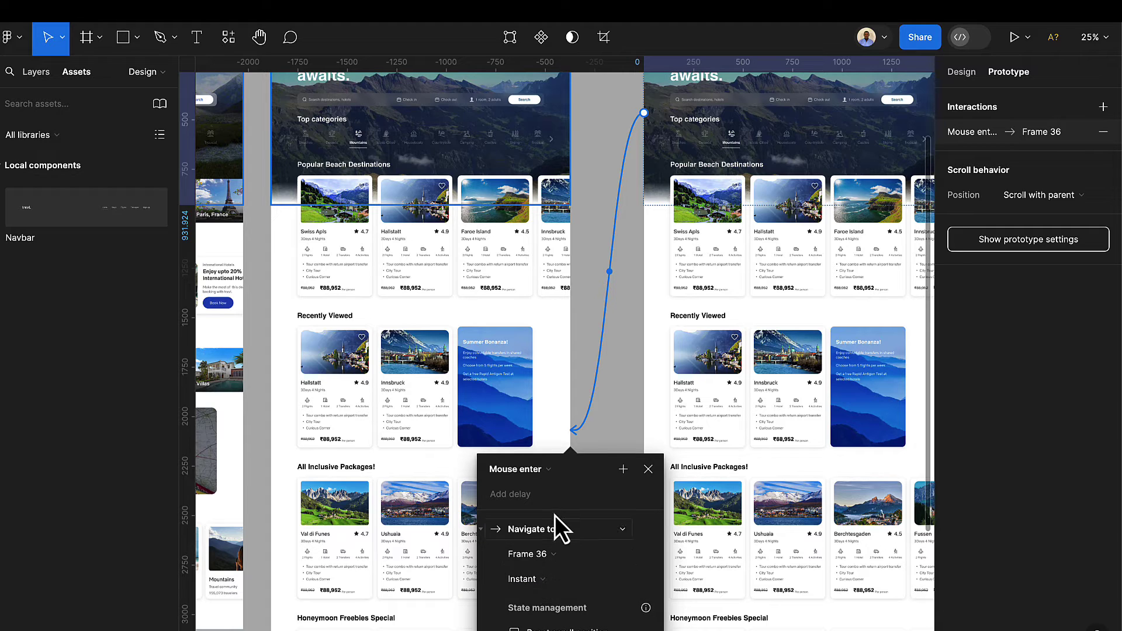
left_click(648, 476)
- Check the scroll position setting of the Navbar instances in both Frame 36 versions
scroll(646, 365, "up", 4)
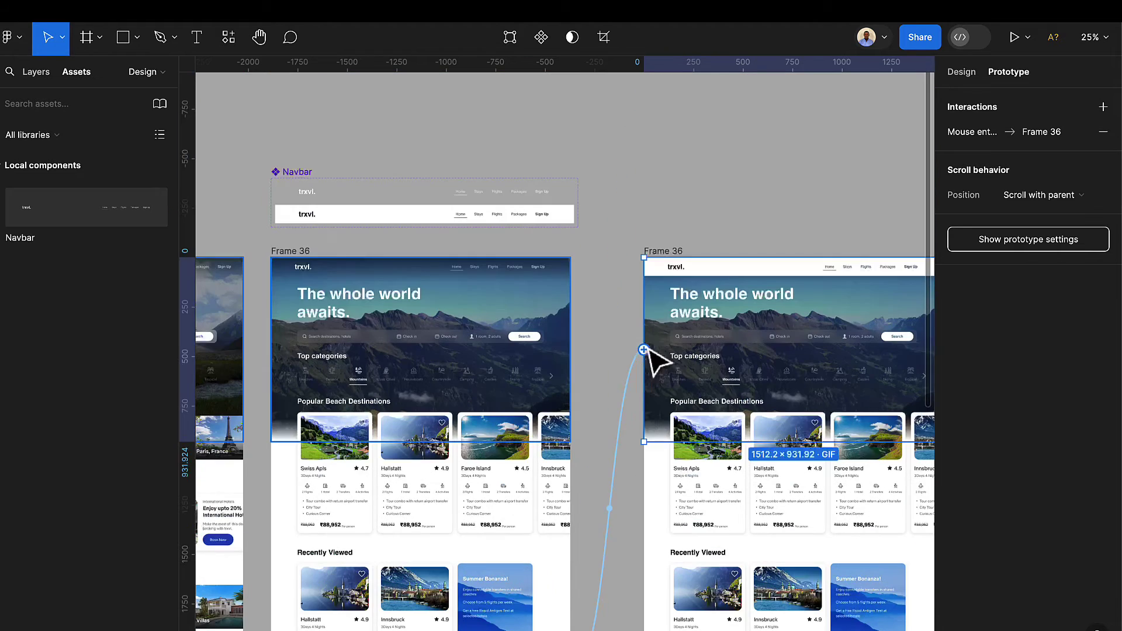
left_click(733, 272)
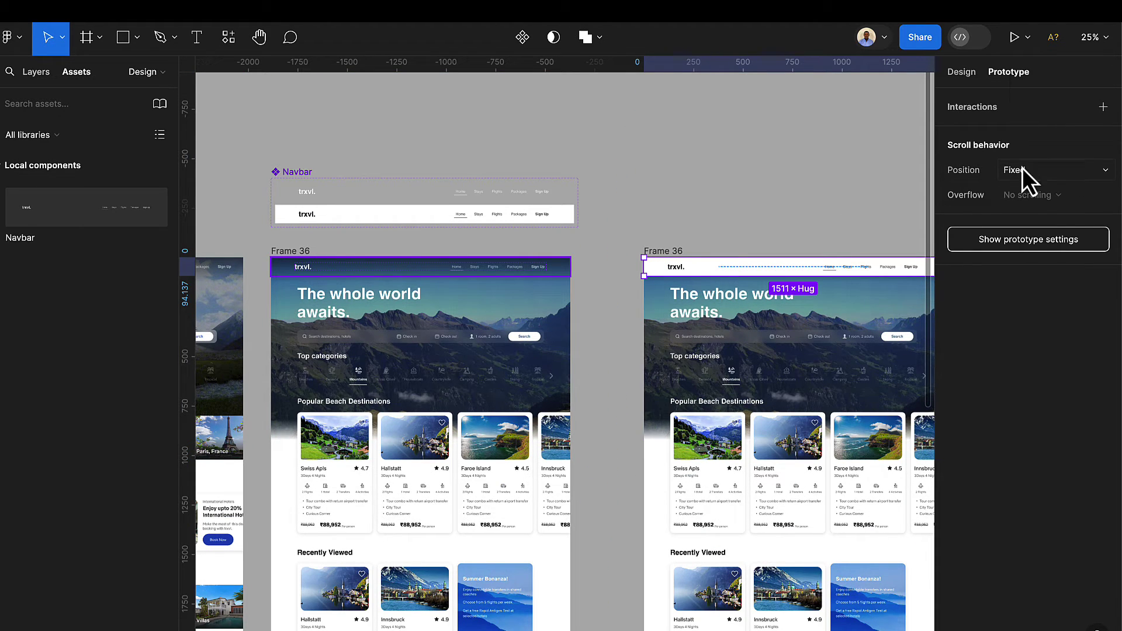
left_click(435, 273)
key("Escape")
- Run the prototype from the original Frame 36 and scroll the page to test the navbar's background change
scroll(631, 180, "left", 3)
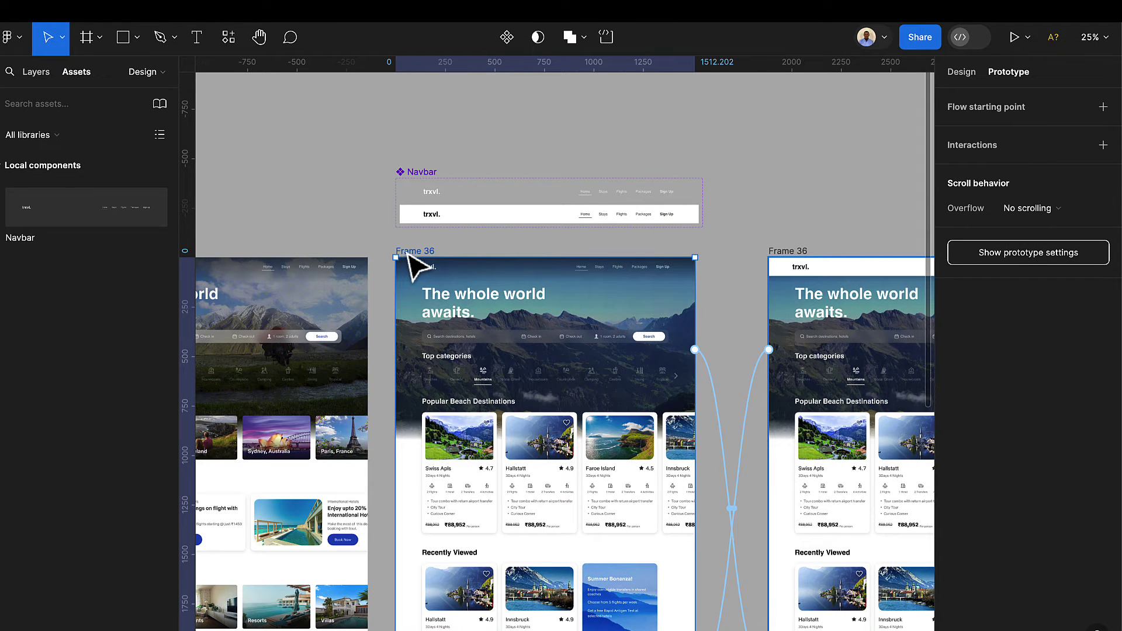
left_click(1009, 41)
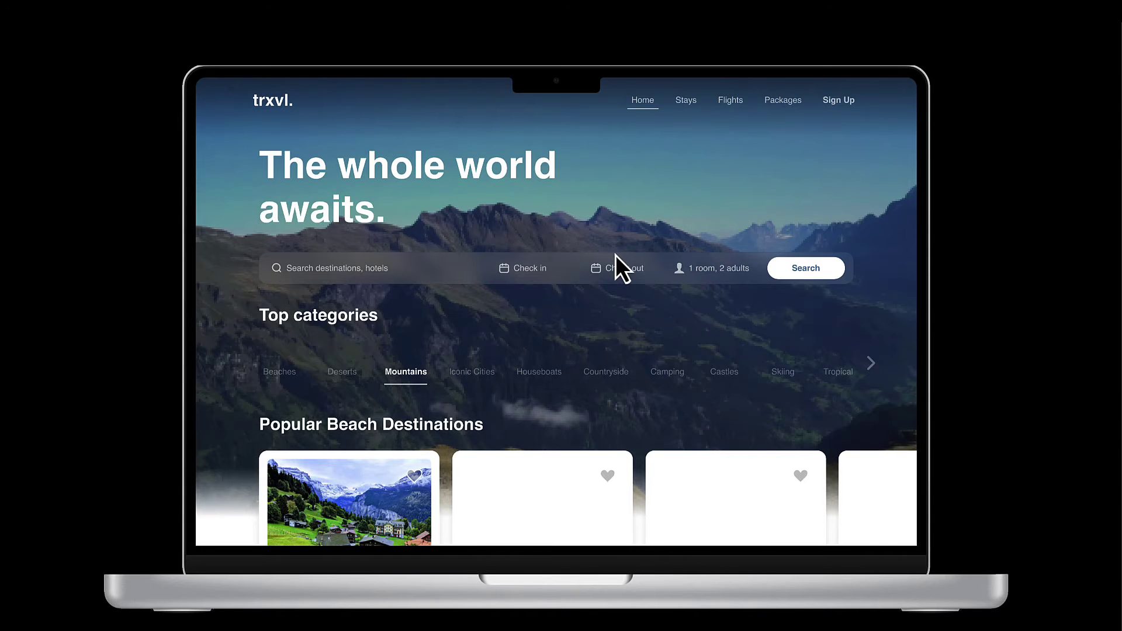
scroll(560, 282, "down", 5)
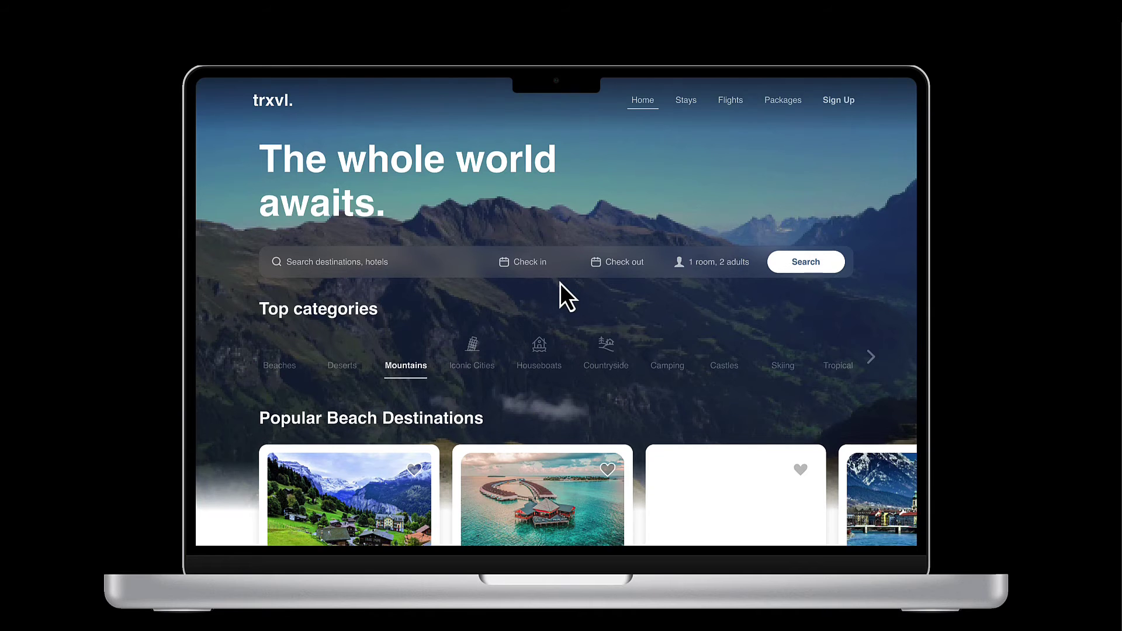
scroll(560, 283, "down", 2)
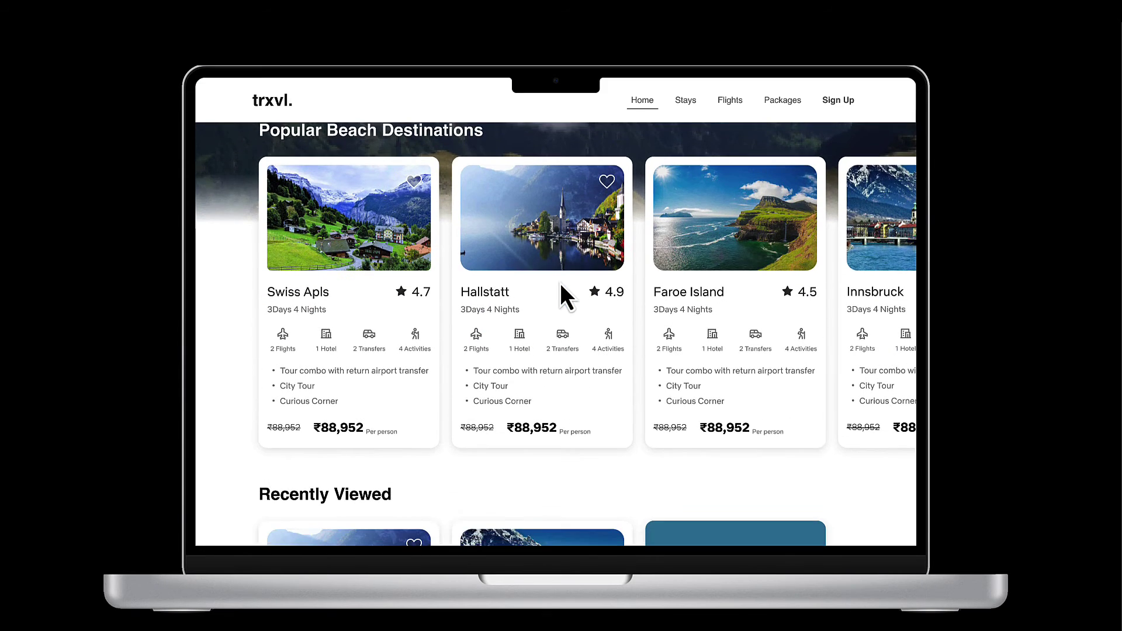
scroll(560, 283, "down", 2)
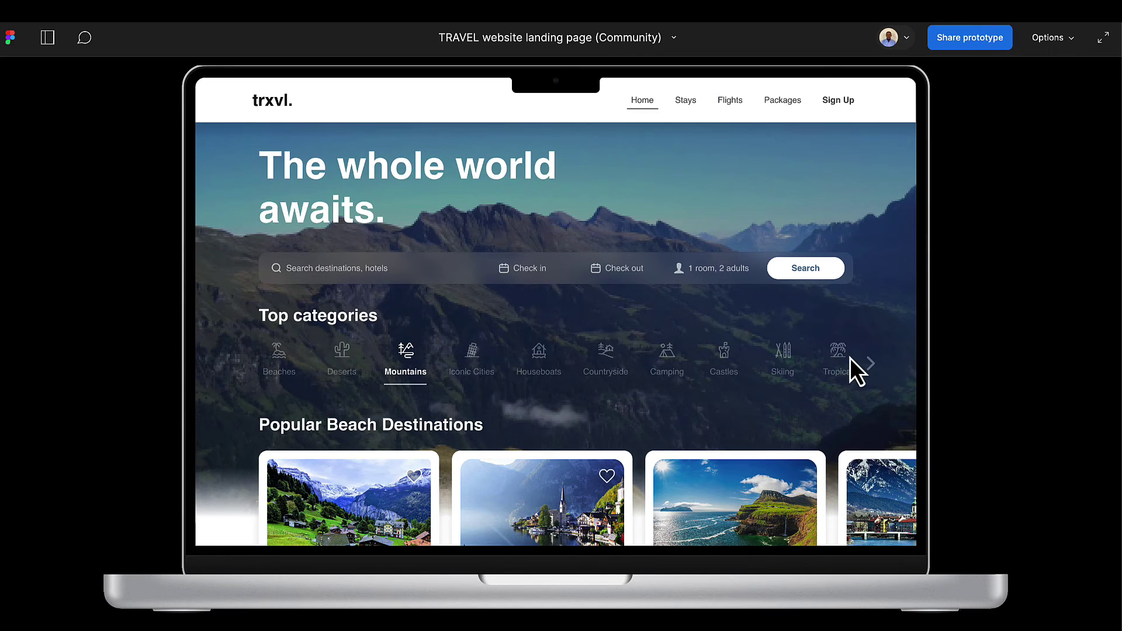
- Copy the prototype's share link from the sharing dialog and close the dialog
left_click(955, 41)
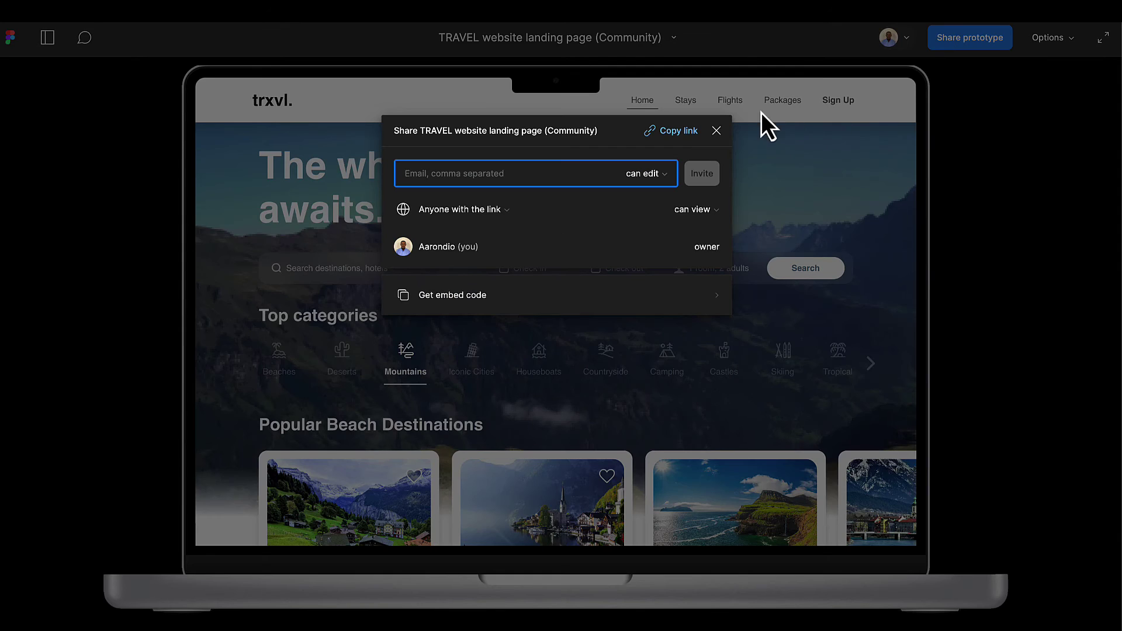
left_click(673, 132)
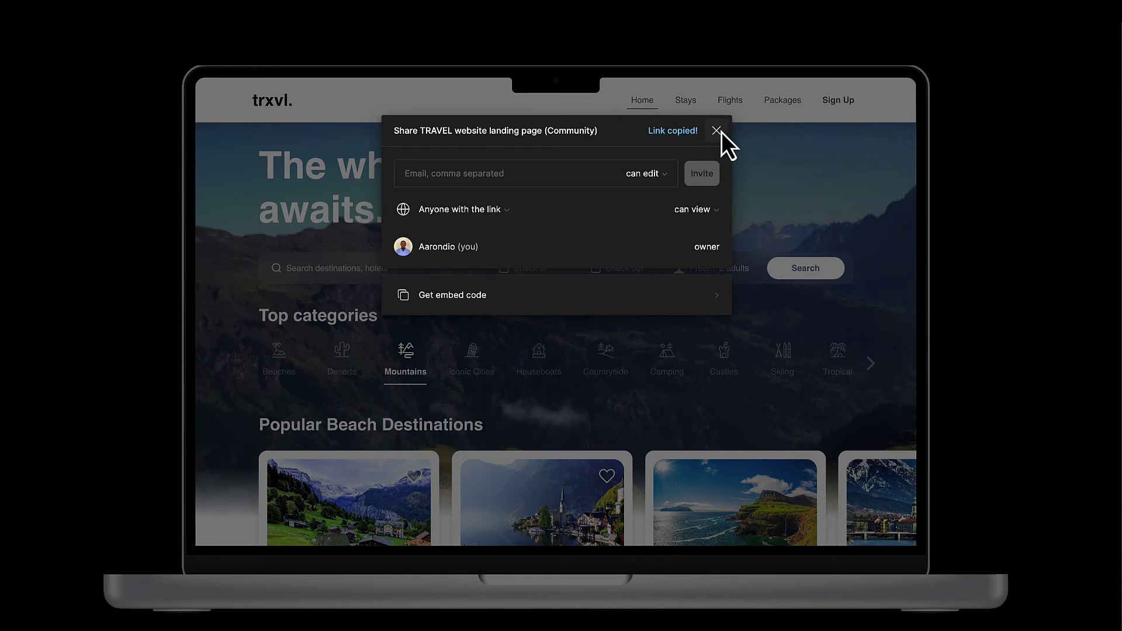
left_click(717, 131)
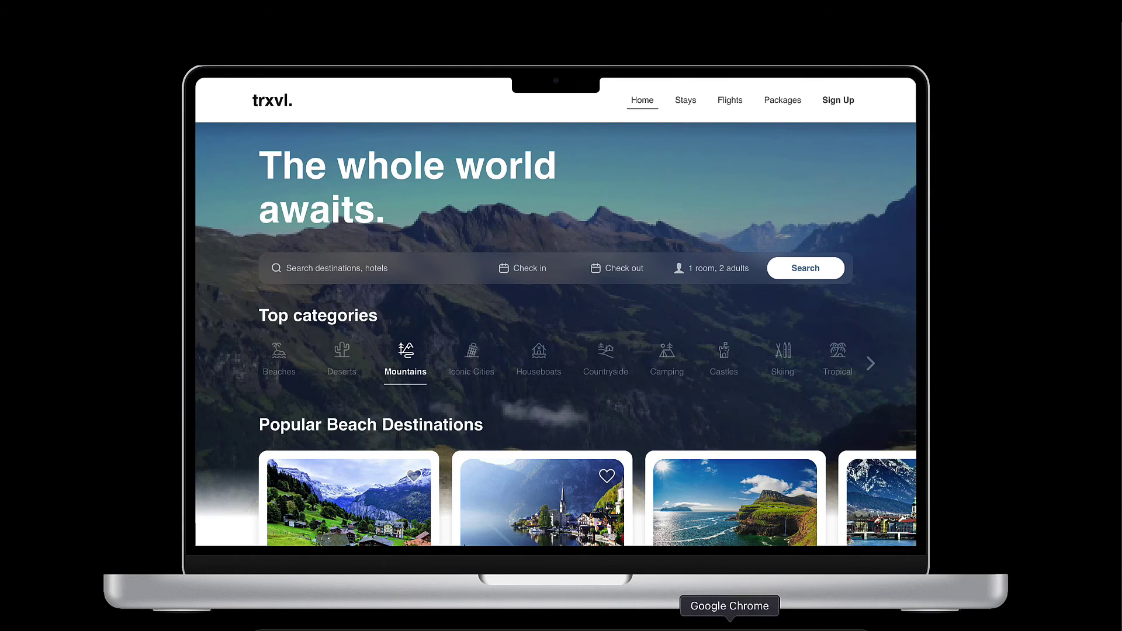
- Open the copied prototype link in Google Chrome, and return to the travel landing page design file in Figma
left_click(726, 627)
key("ctrl+v")
key("Return")
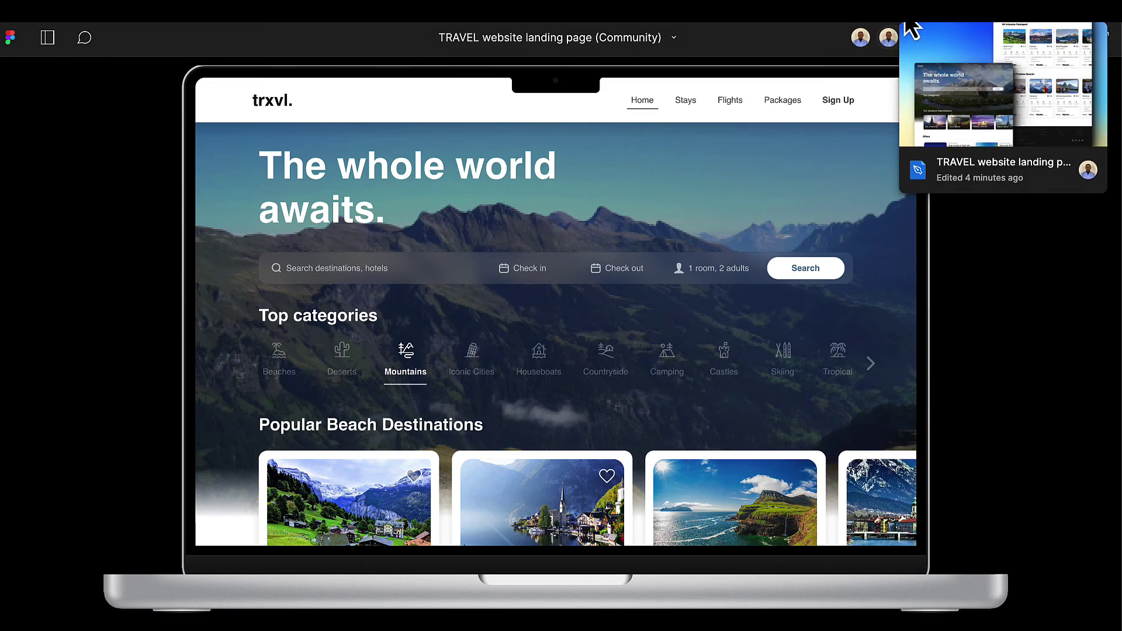
left_click(912, 30)
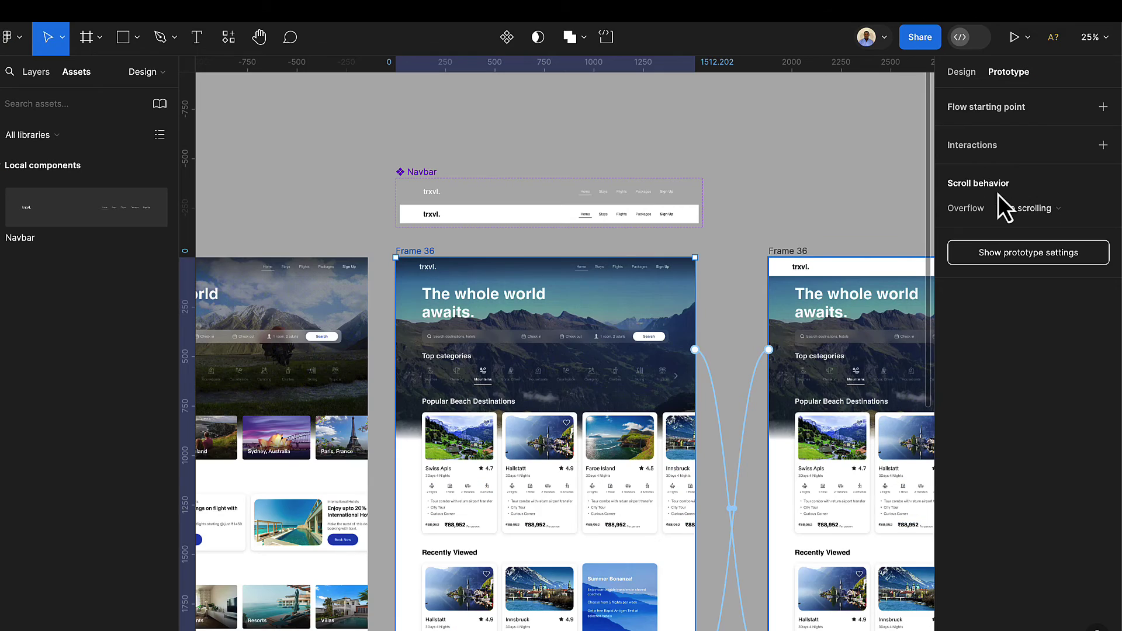
- Set the prototype device to None
left_click(1030, 257)
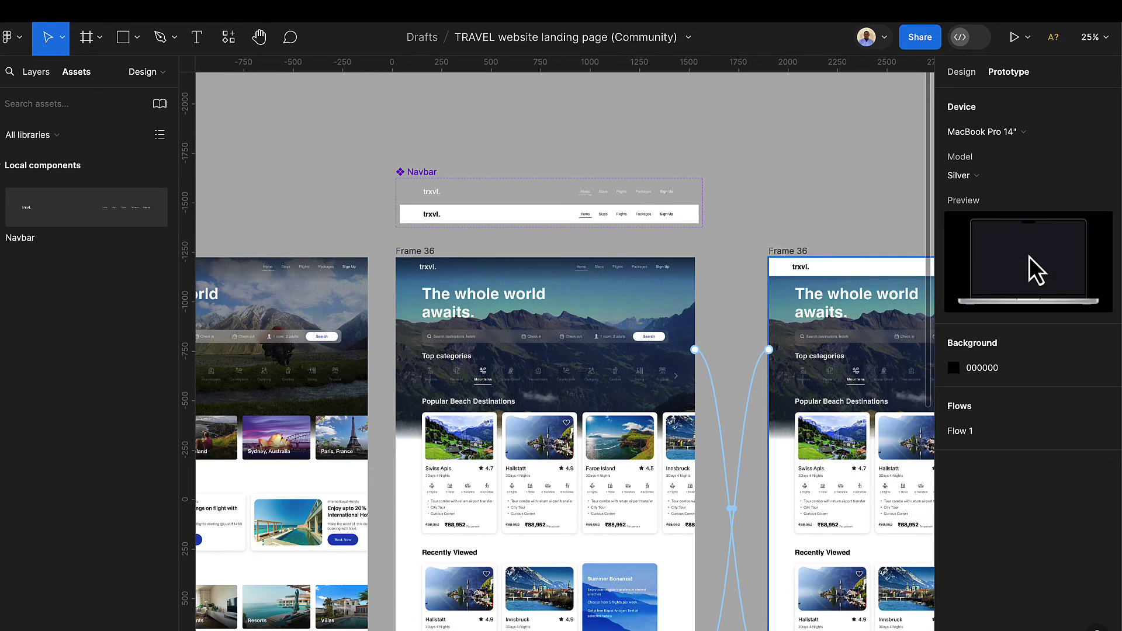
left_click(987, 129)
scroll(1007, 142, "up", 10)
left_click(982, 81)
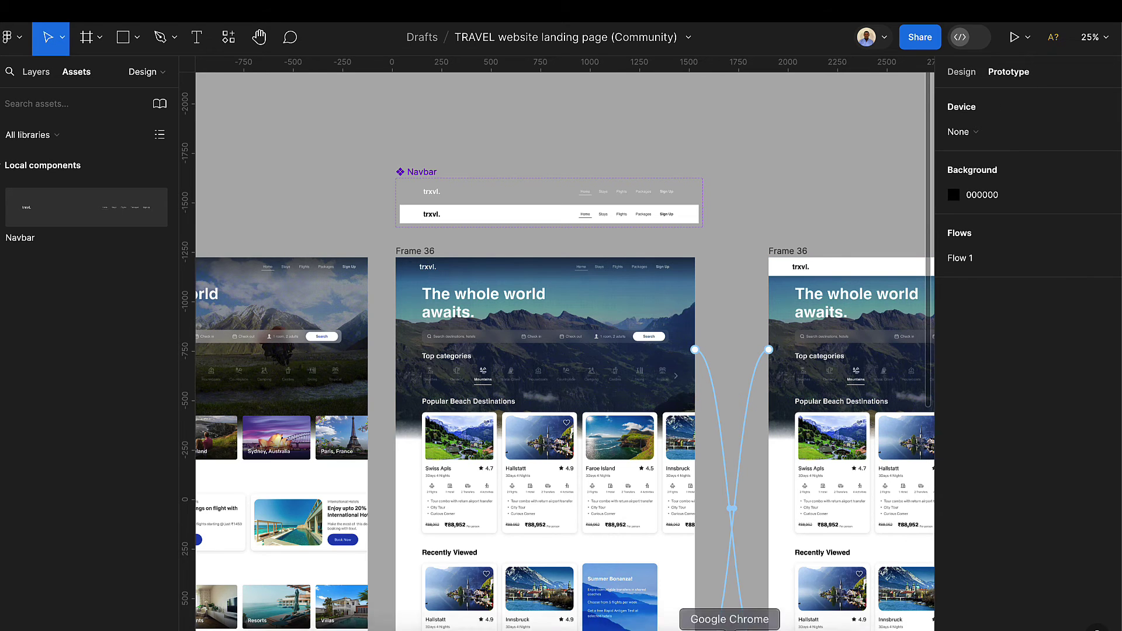
- Switch to the shared prototype in Google Chrome, set its scaling to Actual size (100%), and show the browser in full screen
left_click(728, 626)
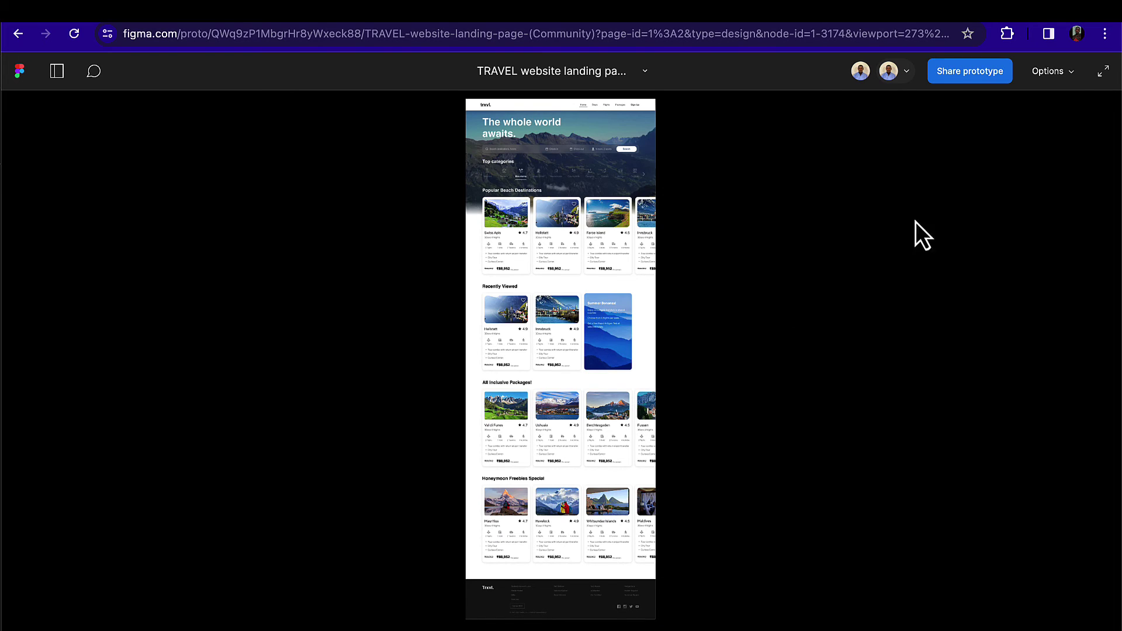
left_click(1071, 80)
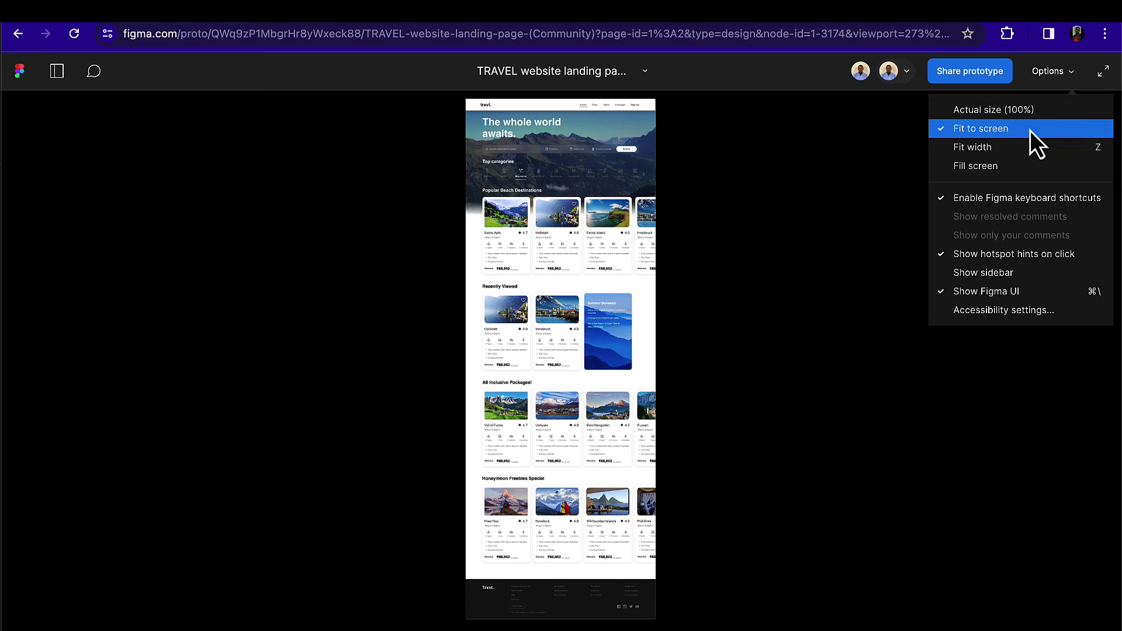
left_click(1018, 111)
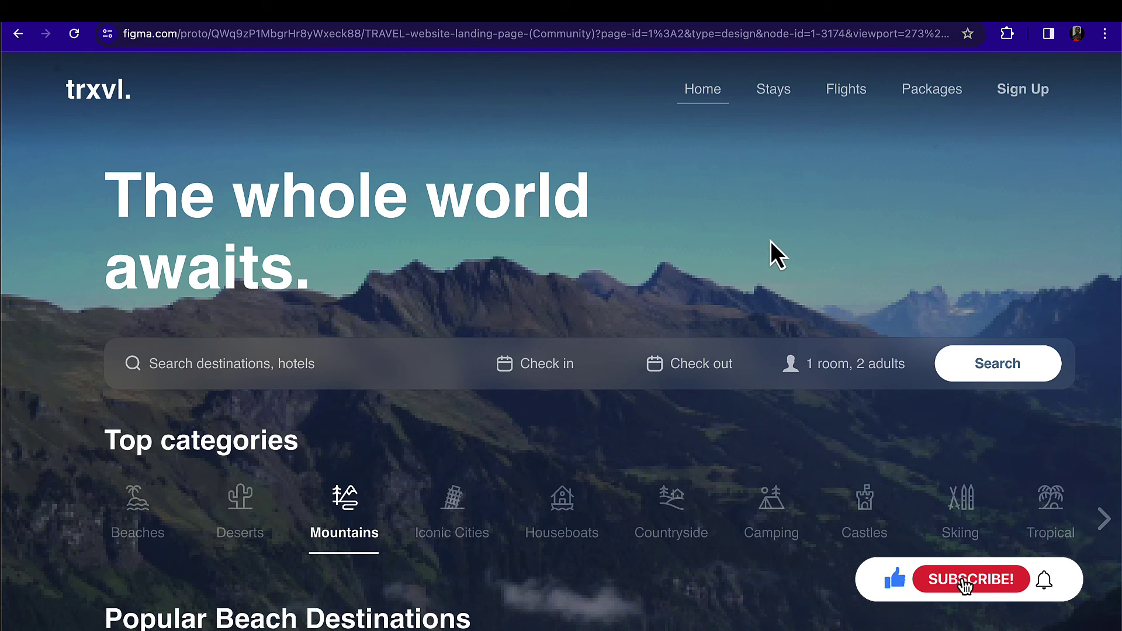
key("ctrl+super+f")
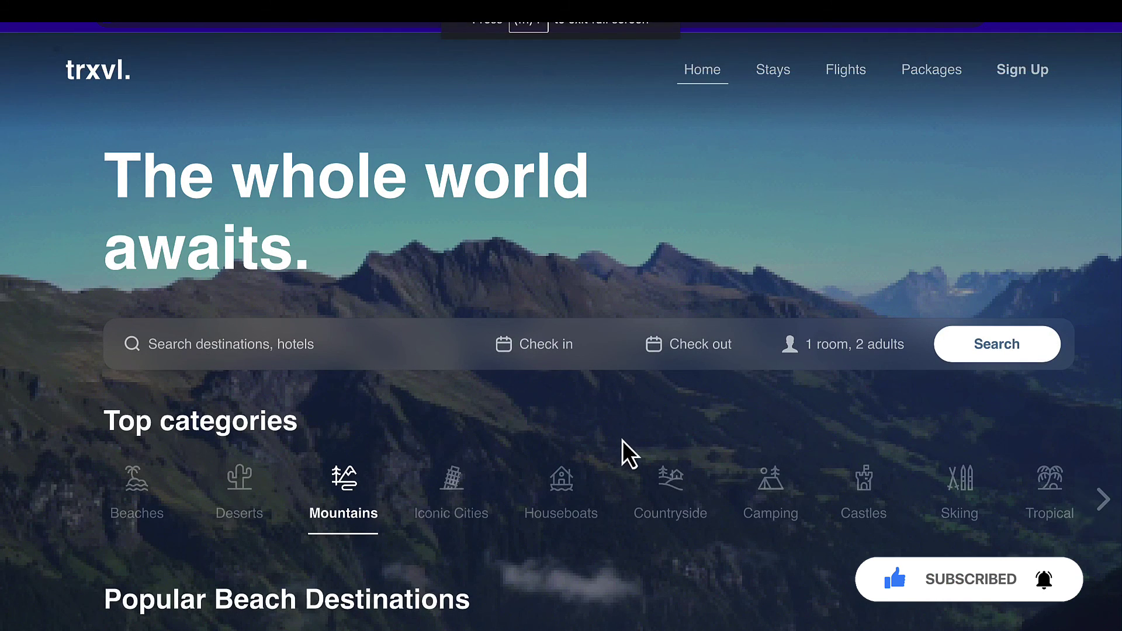
- Scroll the shared landing page down to the Recently Viewed section and back up to test the navbar's background change
scroll(620, 436, "down", 2)
scroll(615, 428, "down", 5)
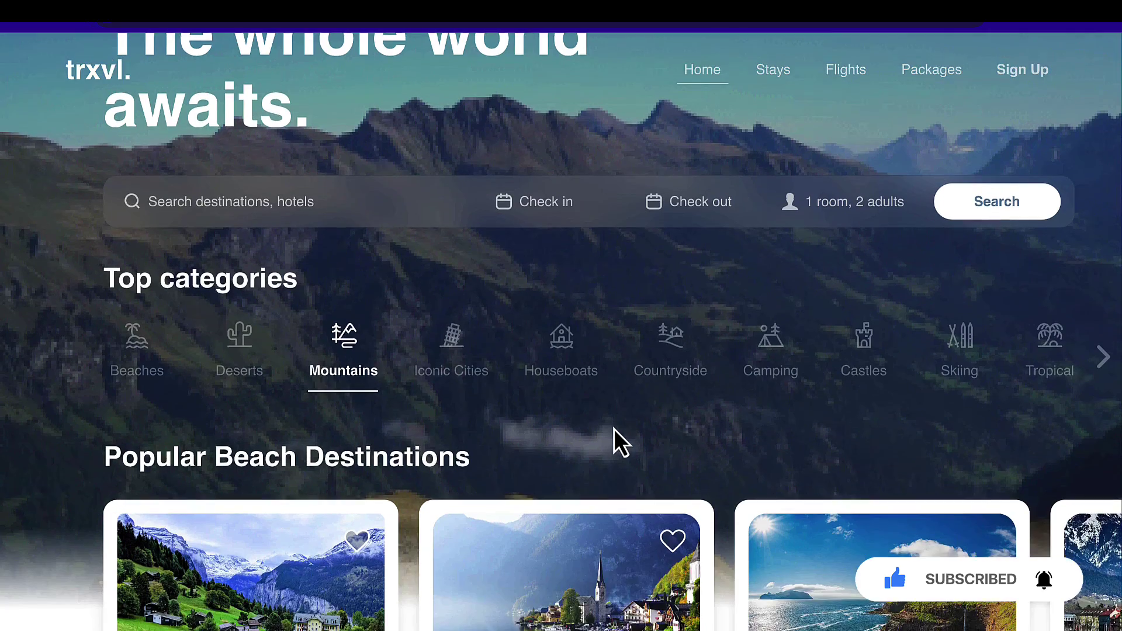
scroll(614, 429, "down", 8)
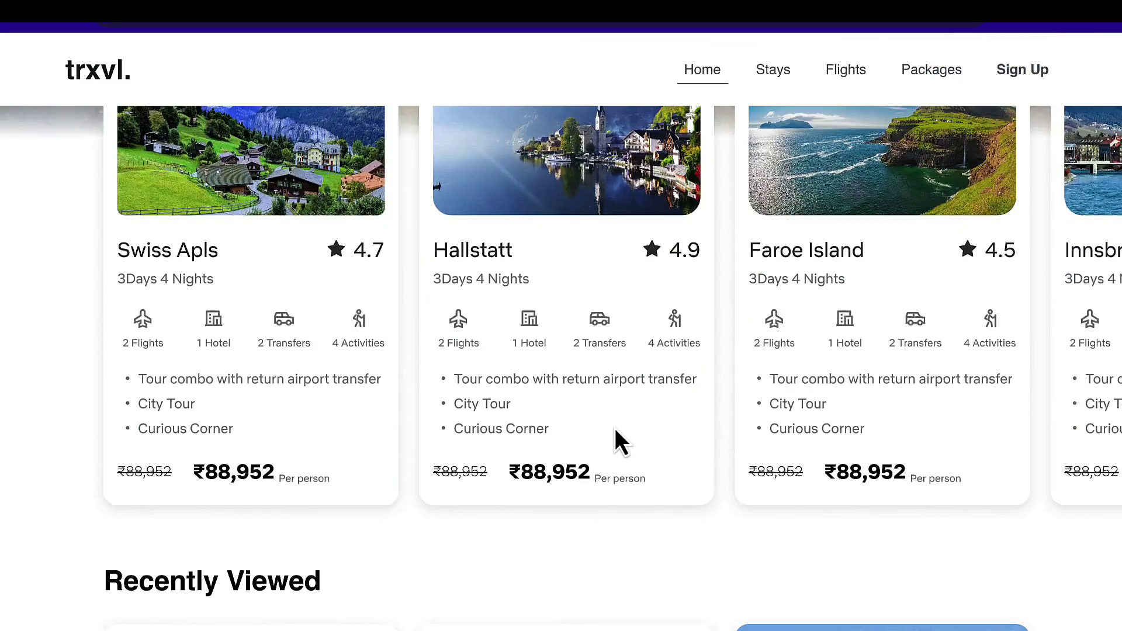
scroll(615, 428, "down", 3)
scroll(615, 427, "down", 2)
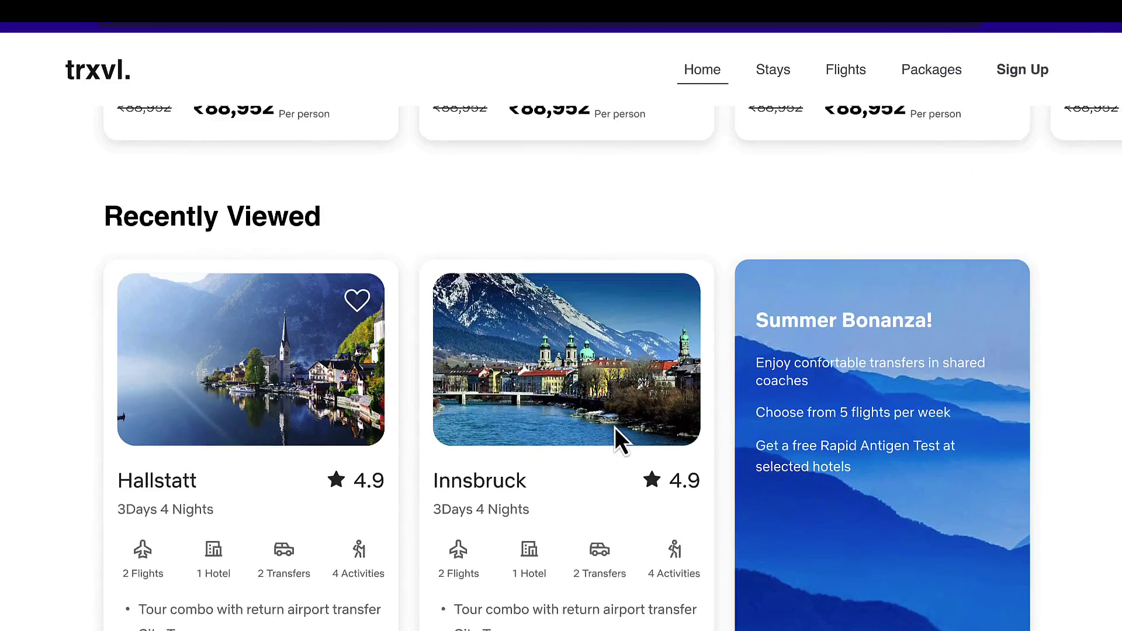
scroll(615, 427, "up", 8)
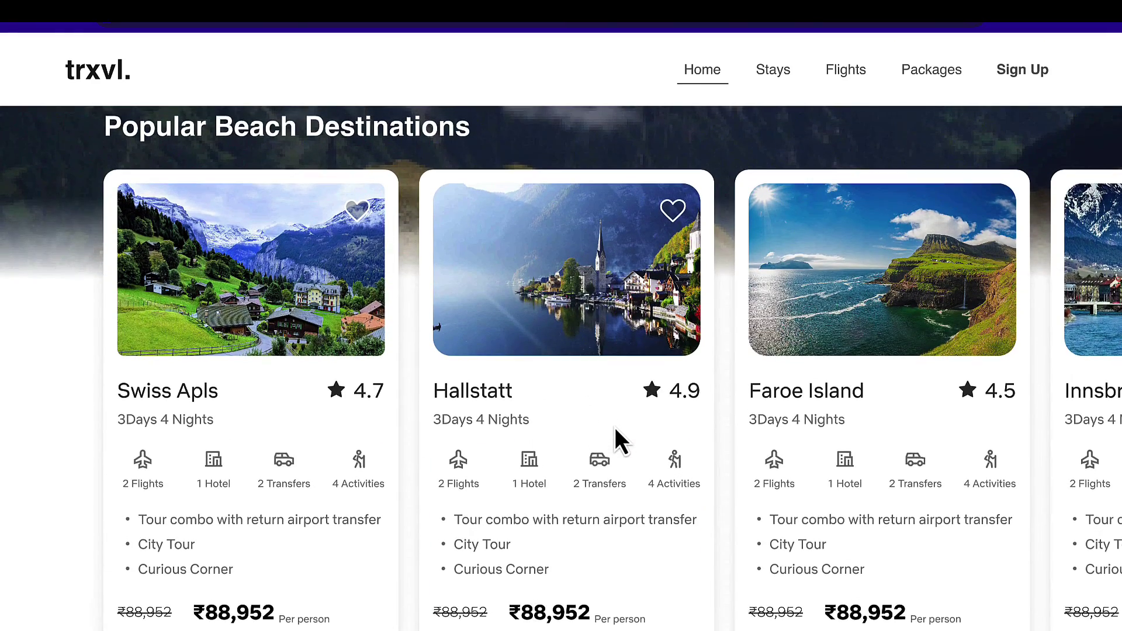
scroll(615, 427, "up", 1)
scroll(615, 427, "up", 7)
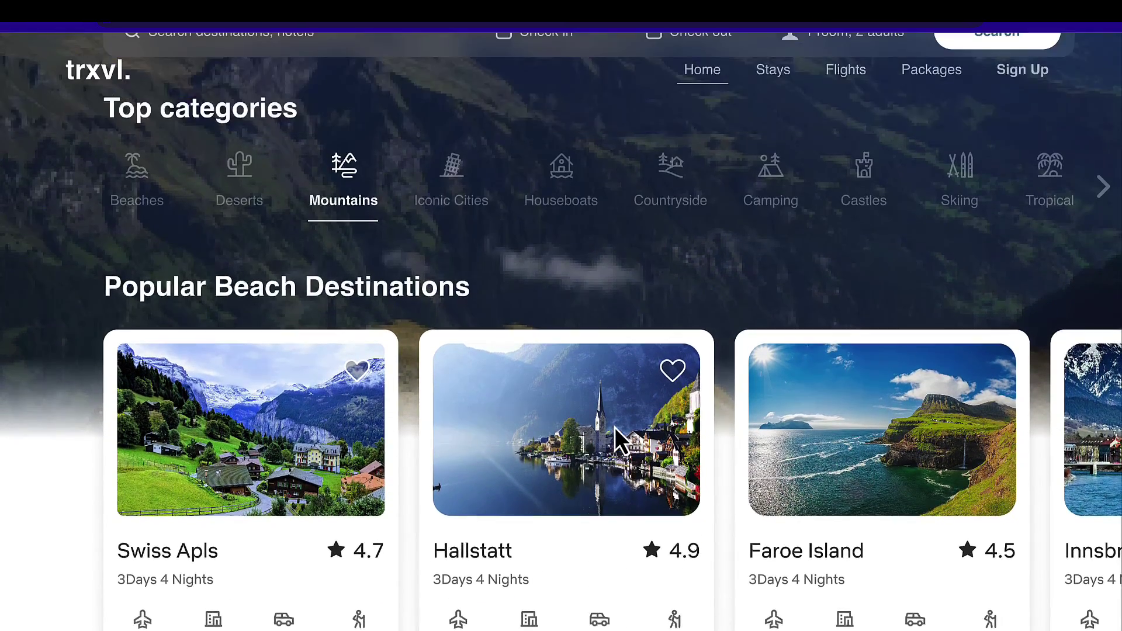